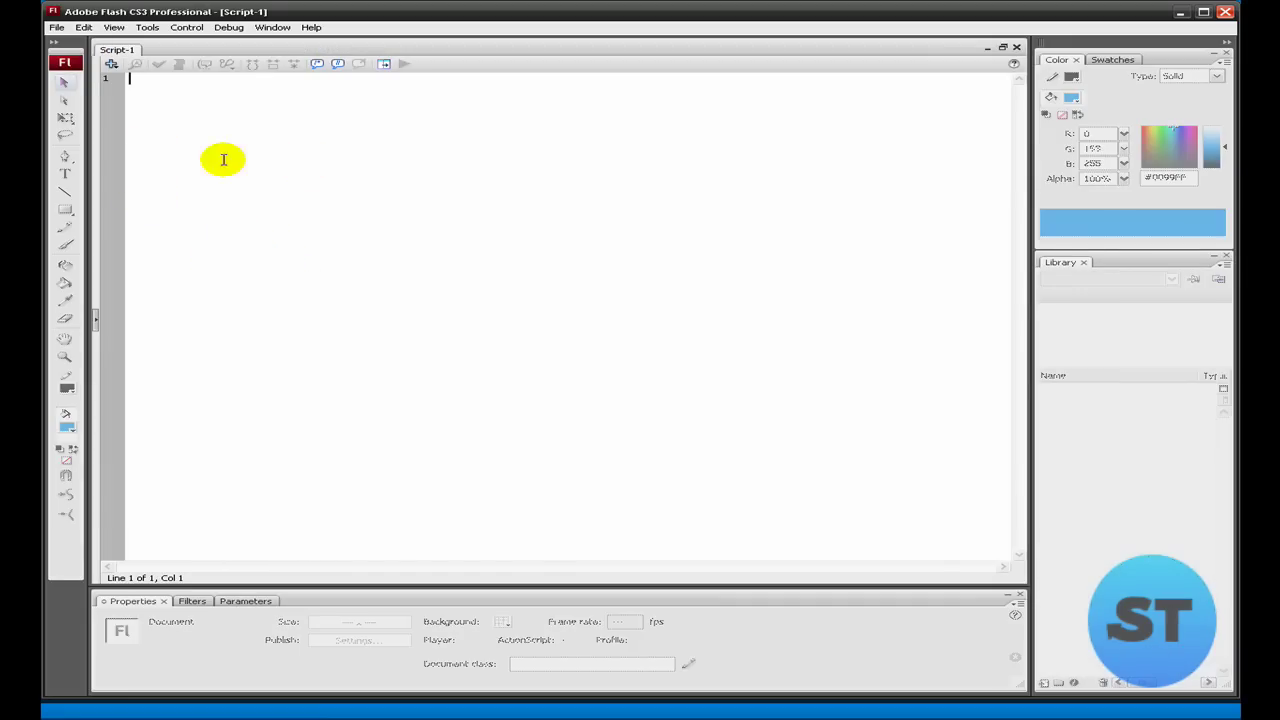
Open the intro Flash file from the Camtasia Studio folder and continue with the trial version.
{"action": "left_click", "coordinate": [56, 28]}
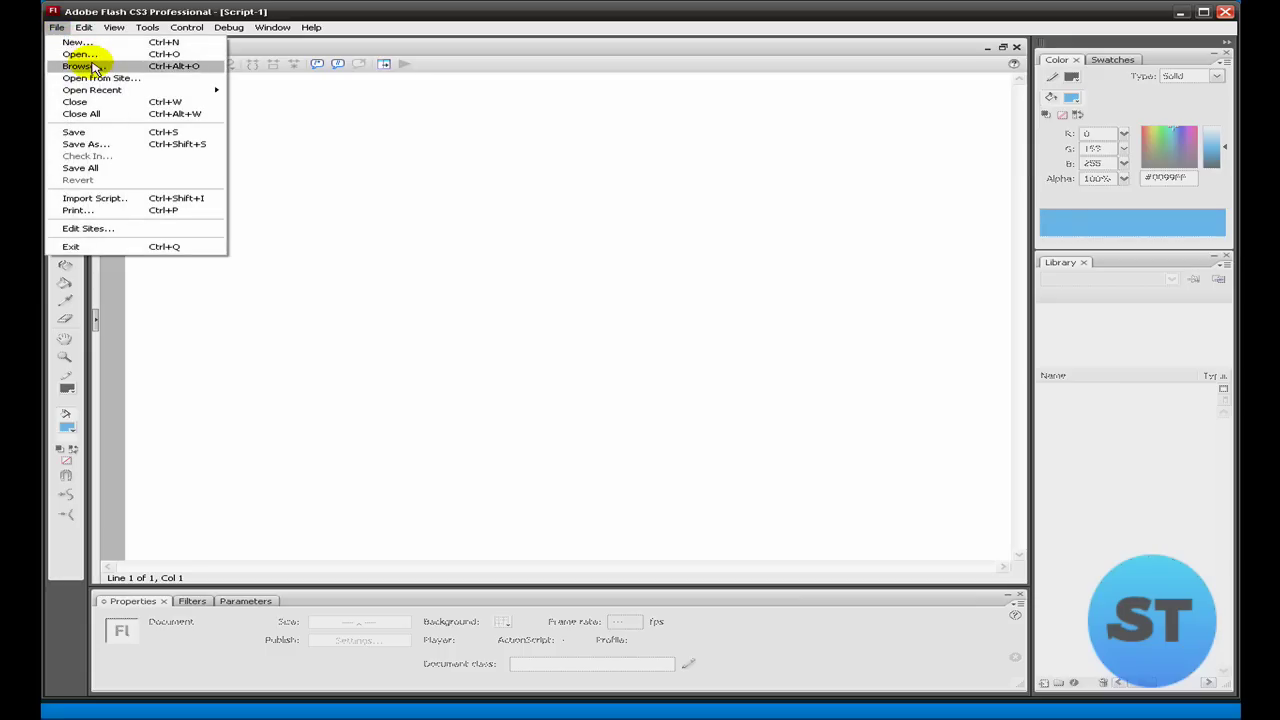
{"action": "left_click", "coordinate": [76, 54]}
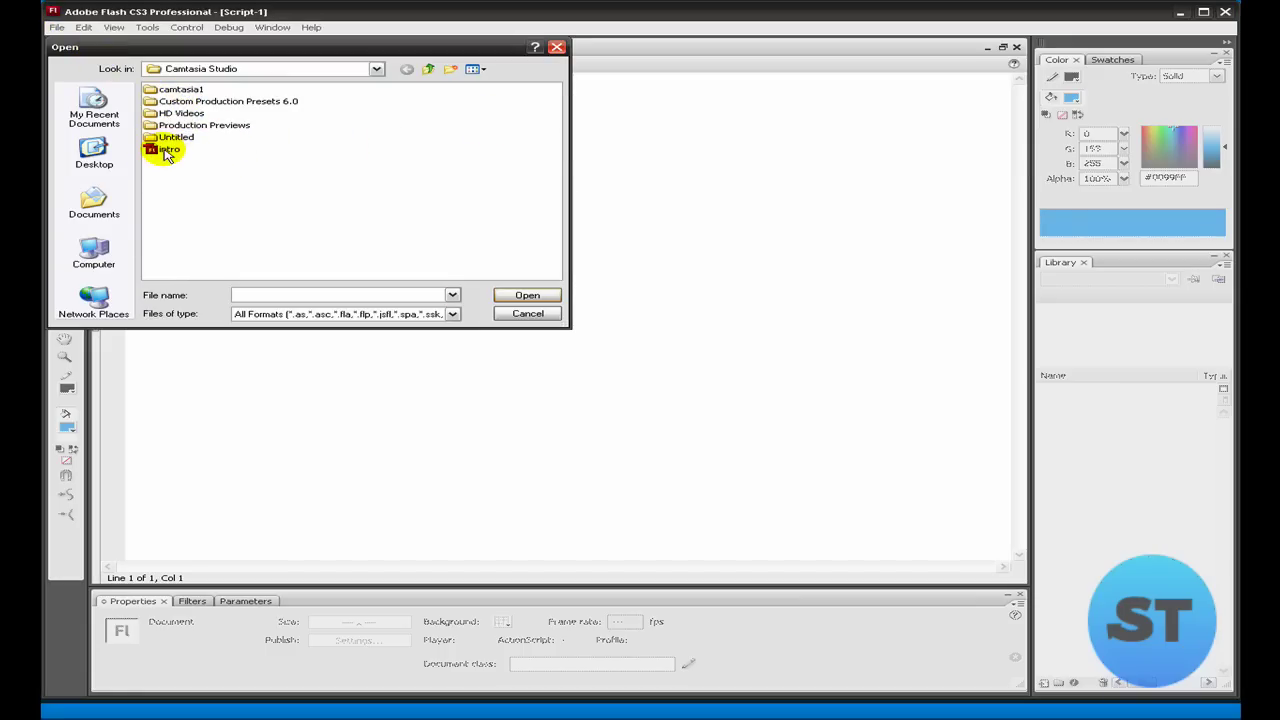
{"action": "left_click_drag", "start_coordinate": [295, 50], "coordinate": [622, 93]}
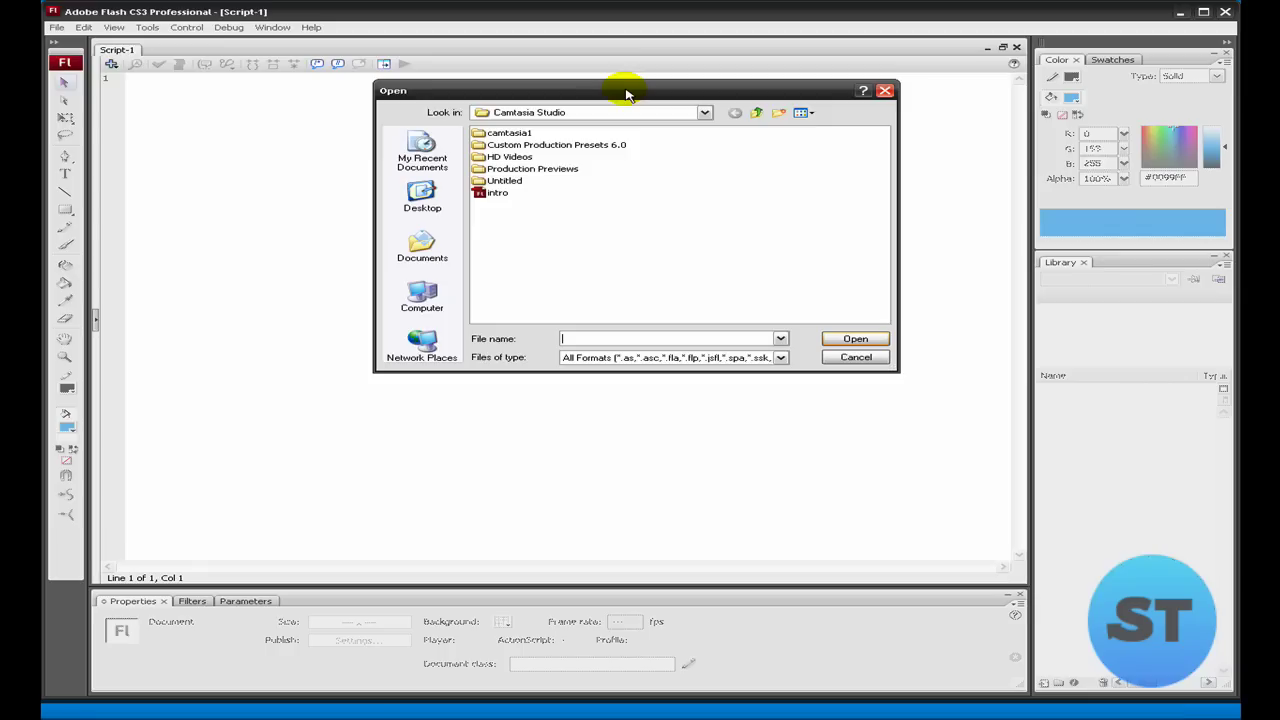
{"action": "double_click", "coordinate": [490, 193]}
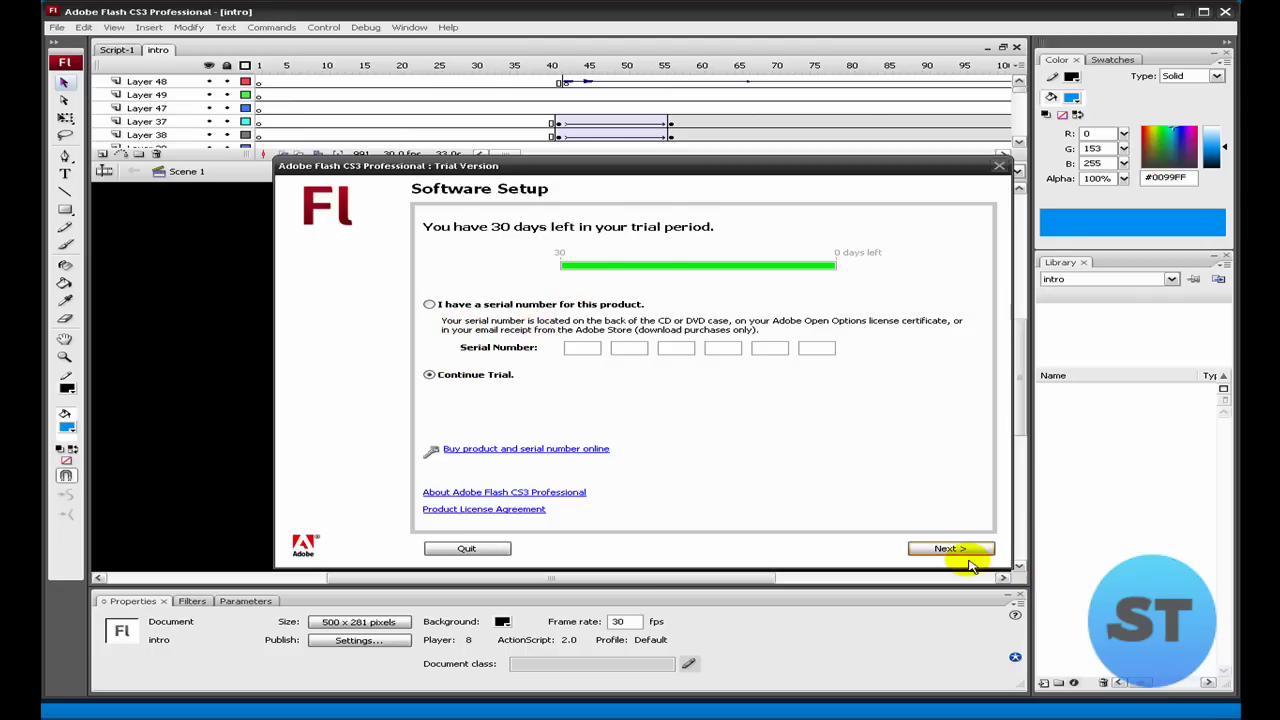
{"action": "left_click", "coordinate": [950, 549]}
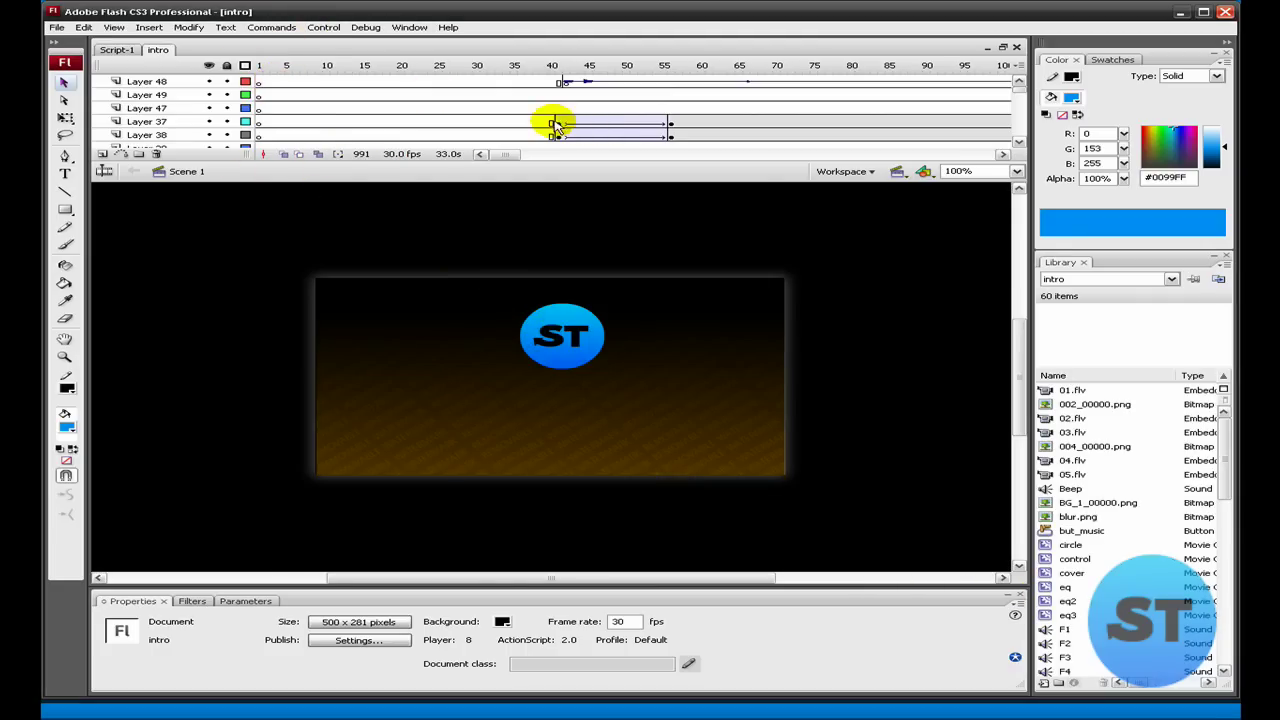
Scrub the intro animation to frame 124, inspect the SUPERTEKSTER title's editable text, and return to Scene 1.
{"action": "left_click", "coordinate": [260, 80]}
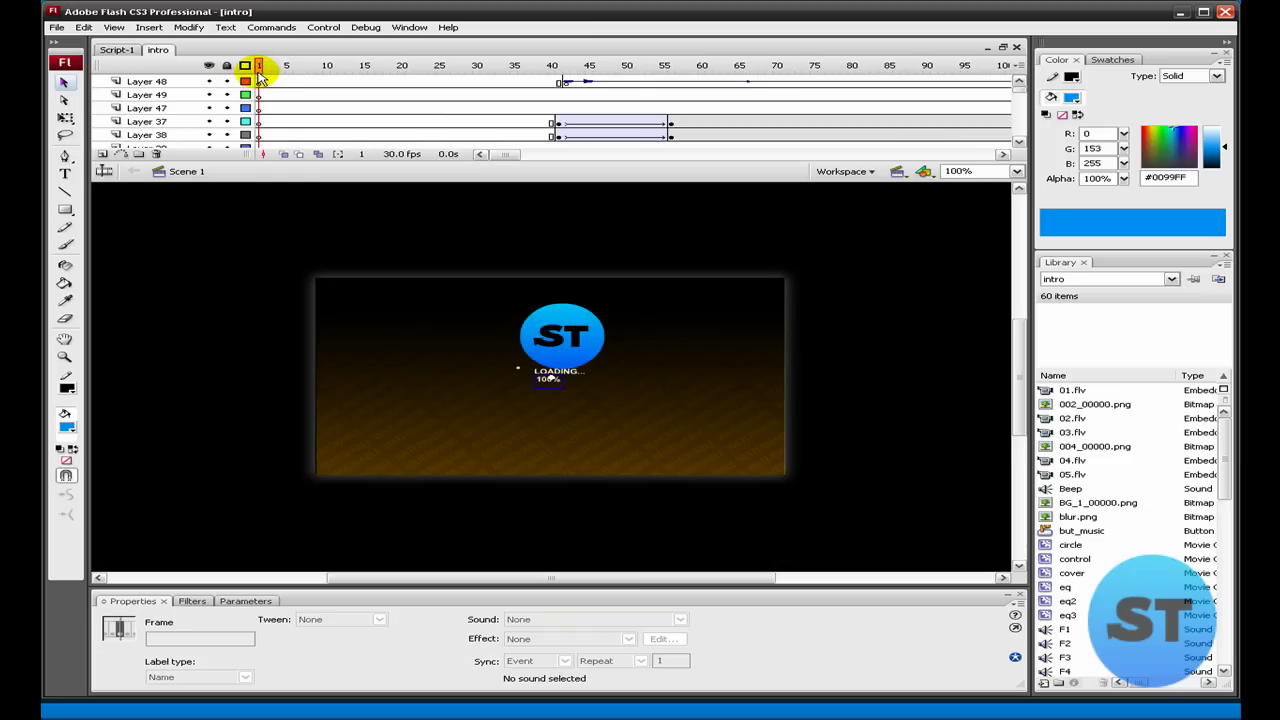
{"action": "left_click_drag", "start_coordinate": [262, 76], "coordinate": [1000, 129]}
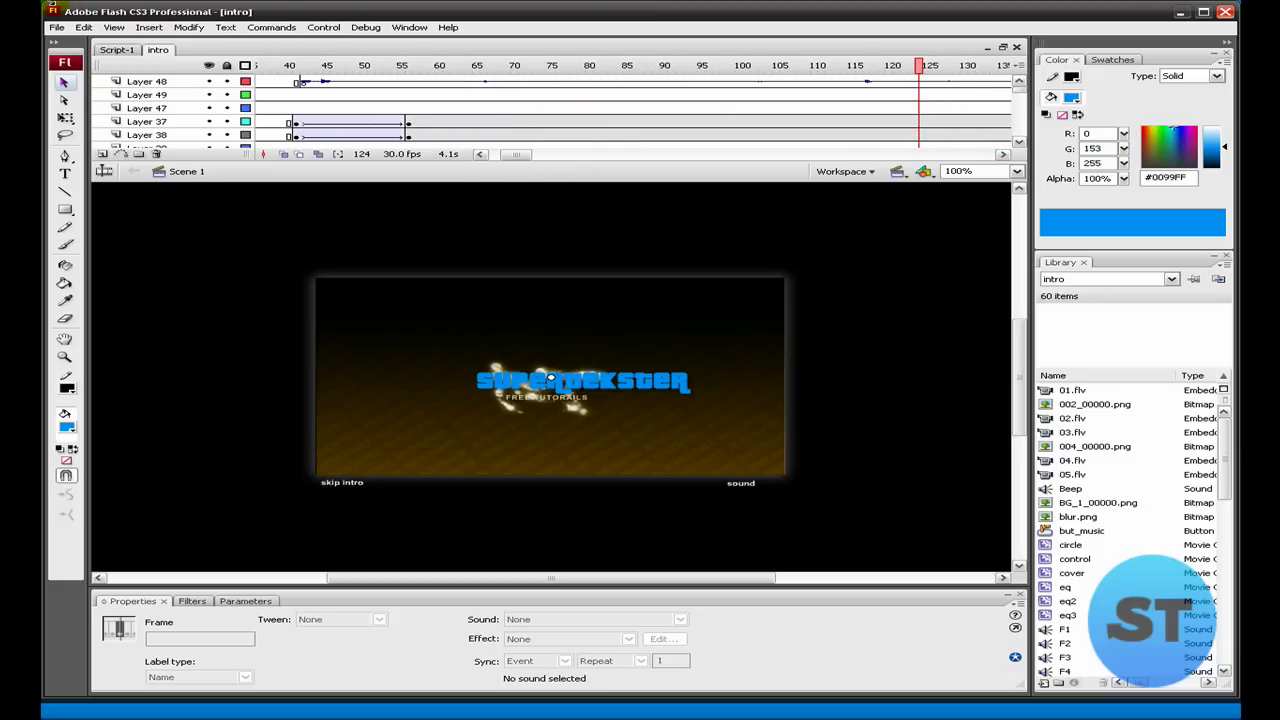
{"action": "left_click", "coordinate": [64, 84]}
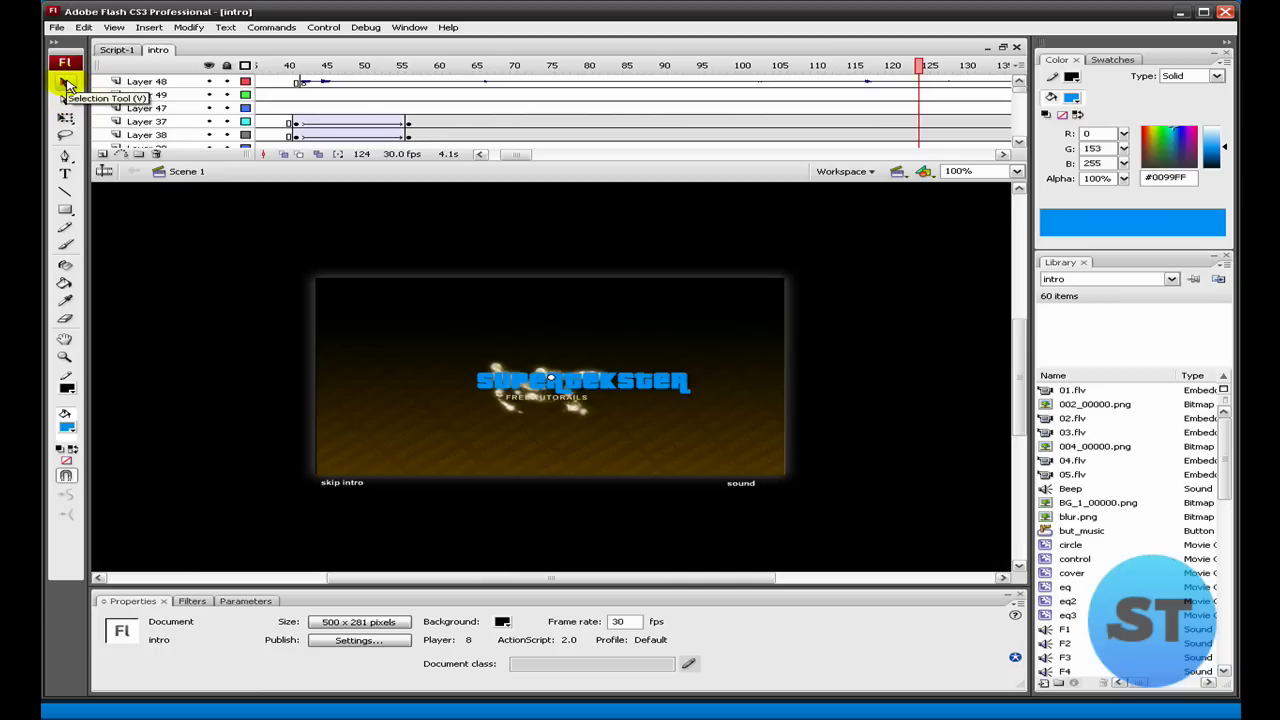
{"action": "left_click", "coordinate": [632, 385]}
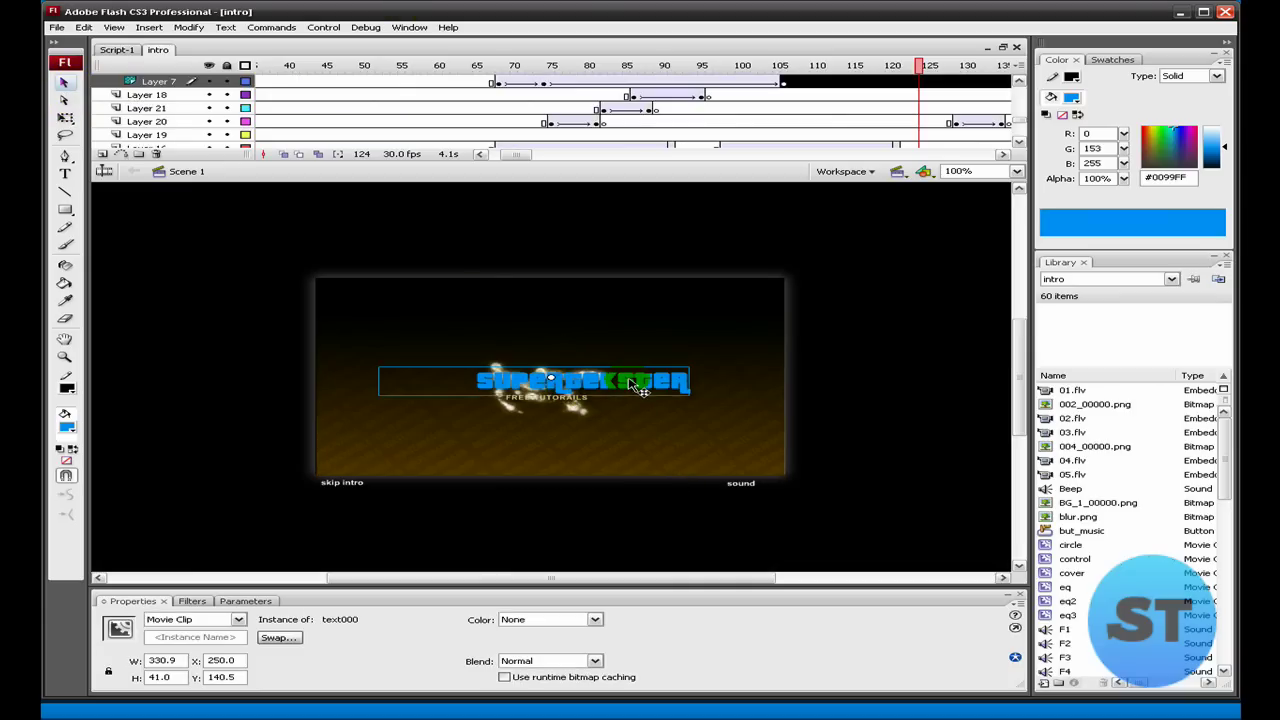
{"action": "double_click", "coordinate": [633, 385]}
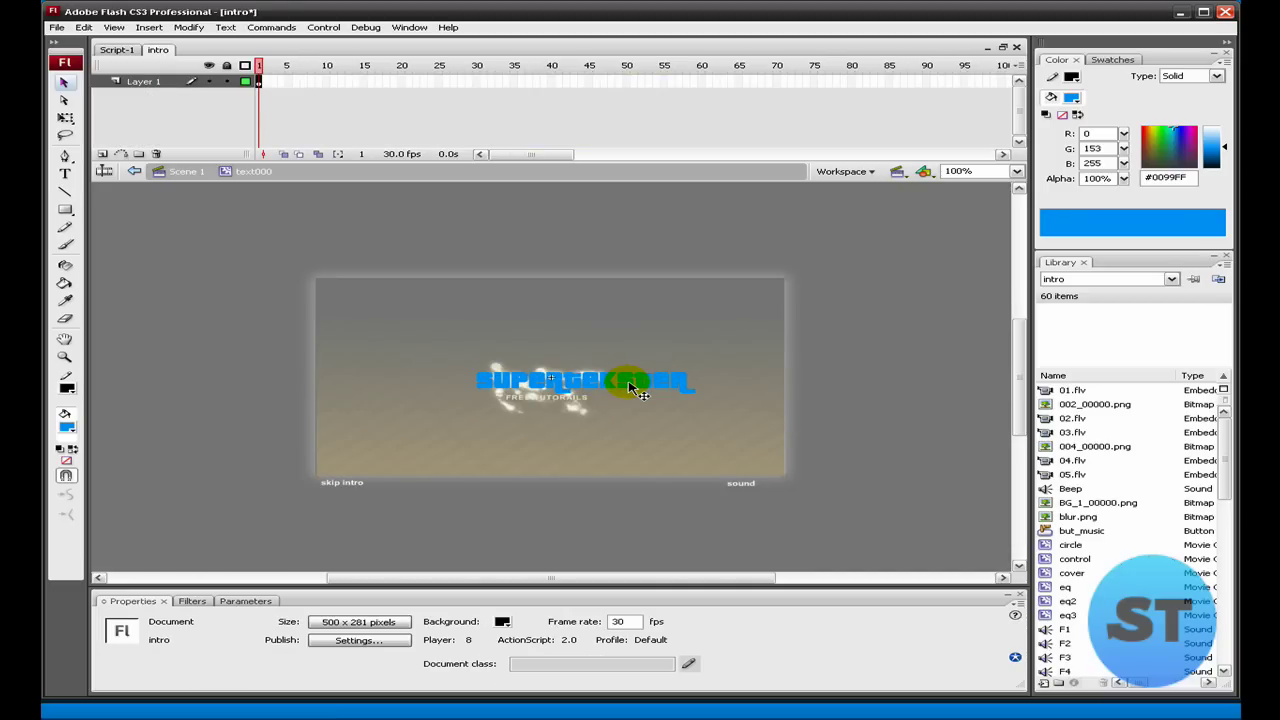
{"action": "double_click", "coordinate": [632, 385]}
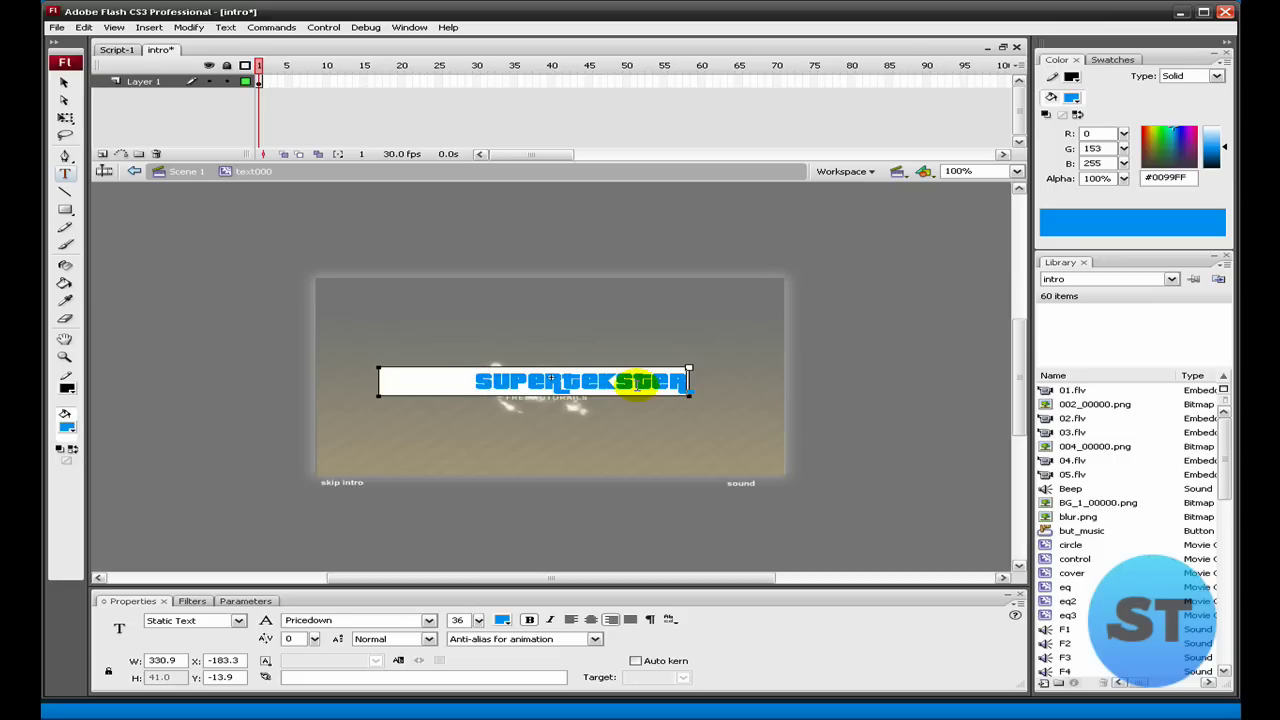
{"action": "left_click", "coordinate": [593, 330]}
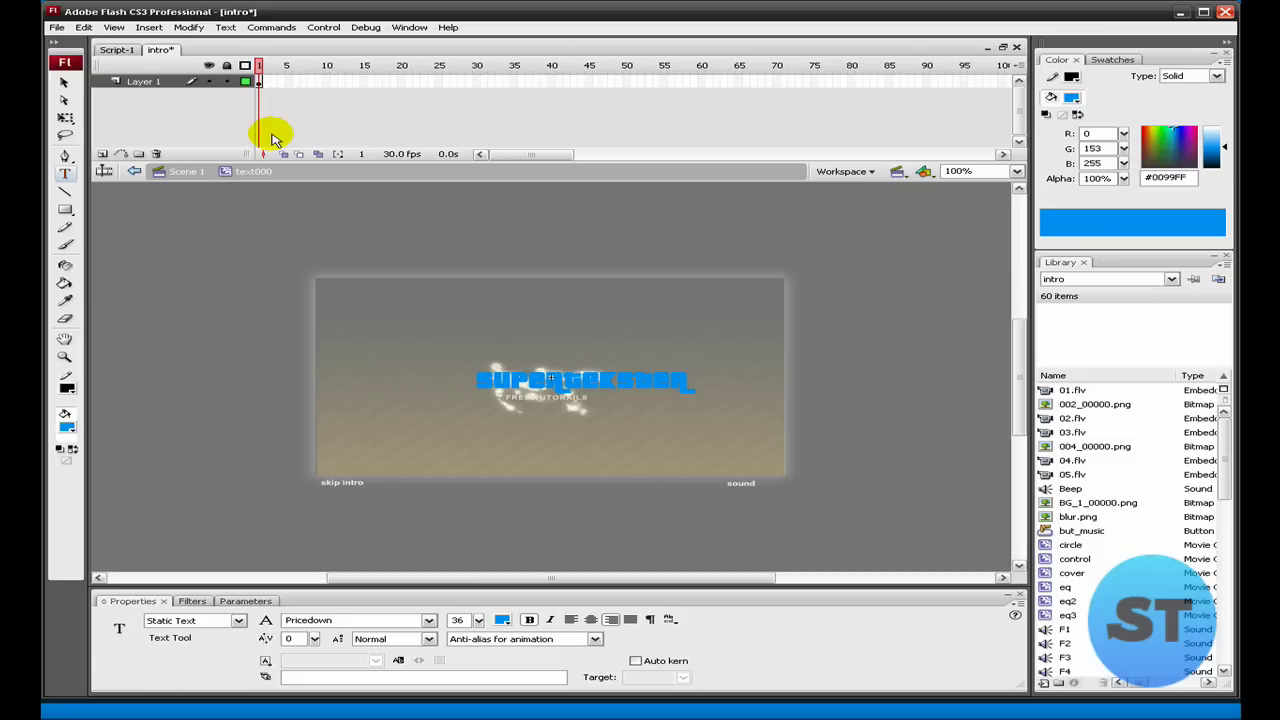
{"action": "left_click", "coordinate": [160, 180]}
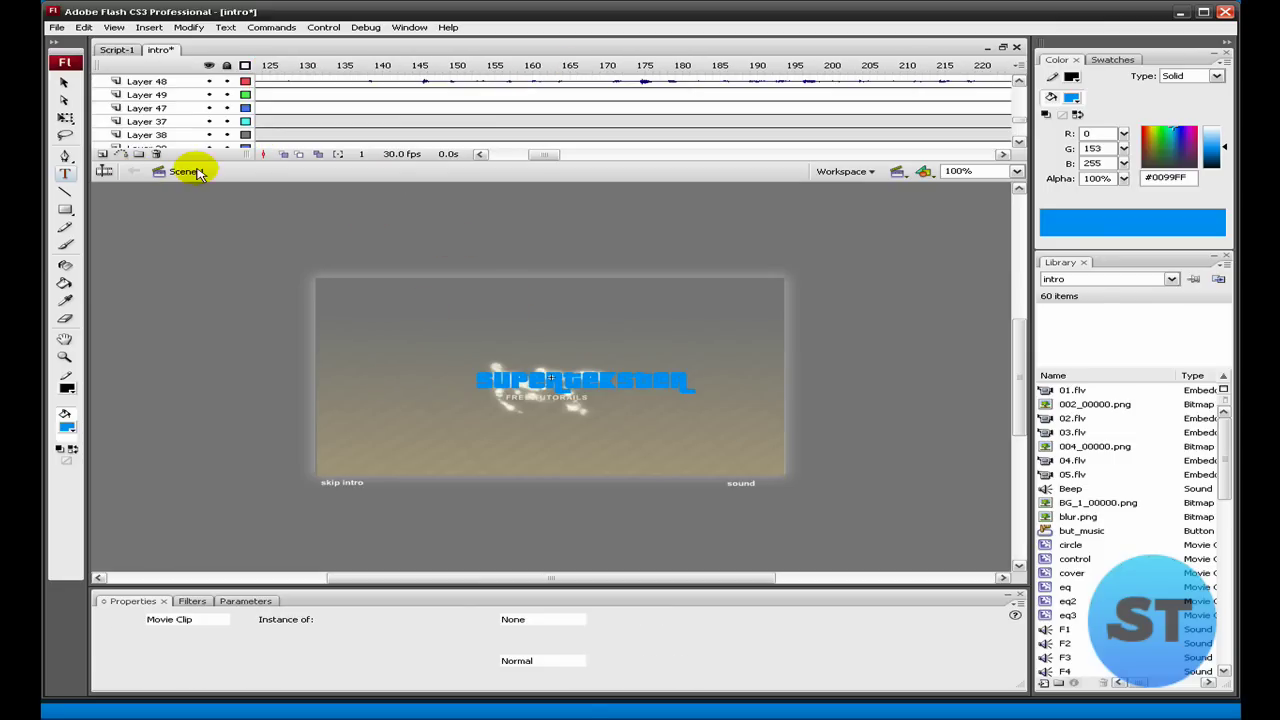
Scrub through the animation and place the playhead at frame 975, near the end of the timeline.
{"action": "left_click_drag", "start_coordinate": [277, 62], "coordinate": [1060, 70]}
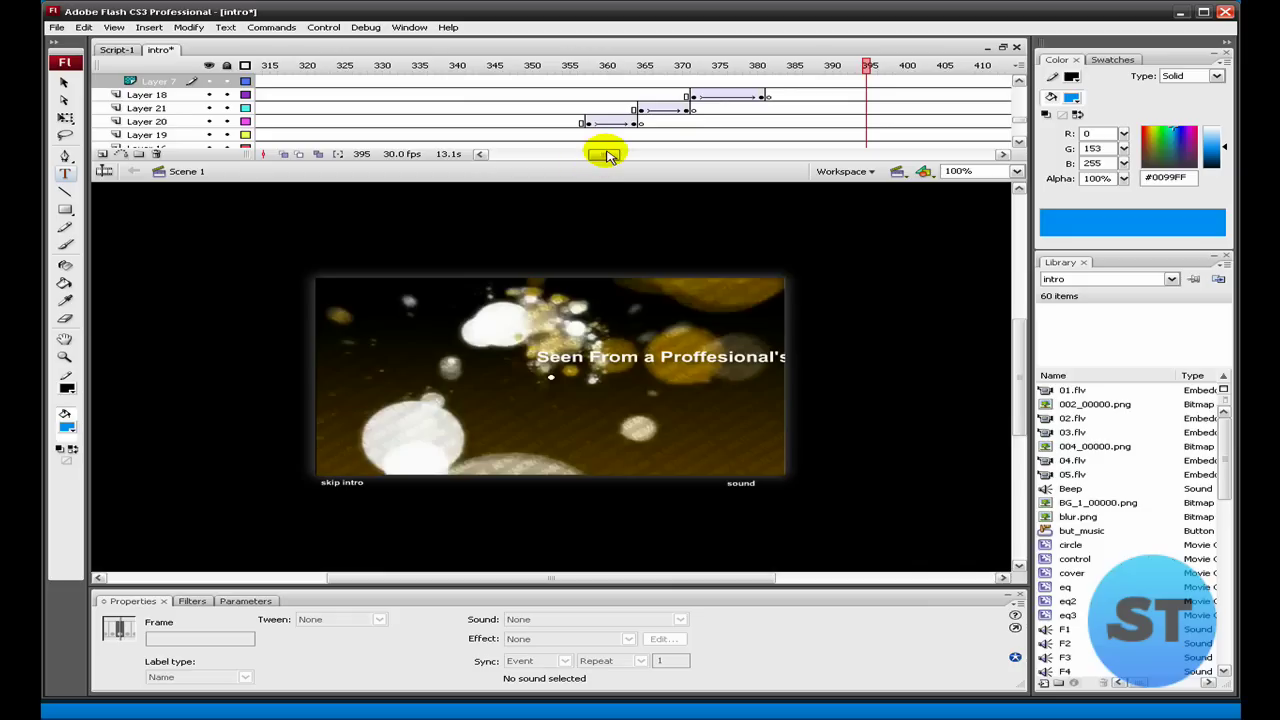
{"action": "left_click_drag", "start_coordinate": [607, 158], "coordinate": [794, 157]}
{"action": "left_click", "coordinate": [802, 65]}
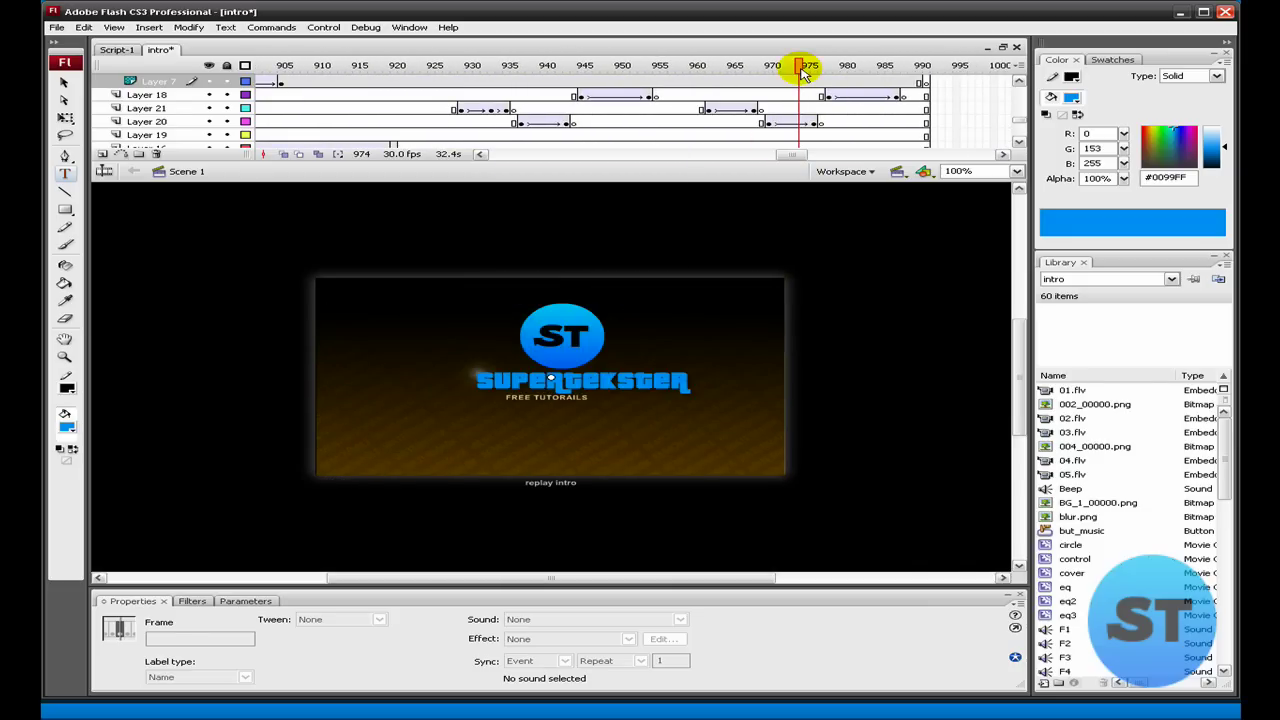
{"action": "left_click", "coordinate": [807, 66]}
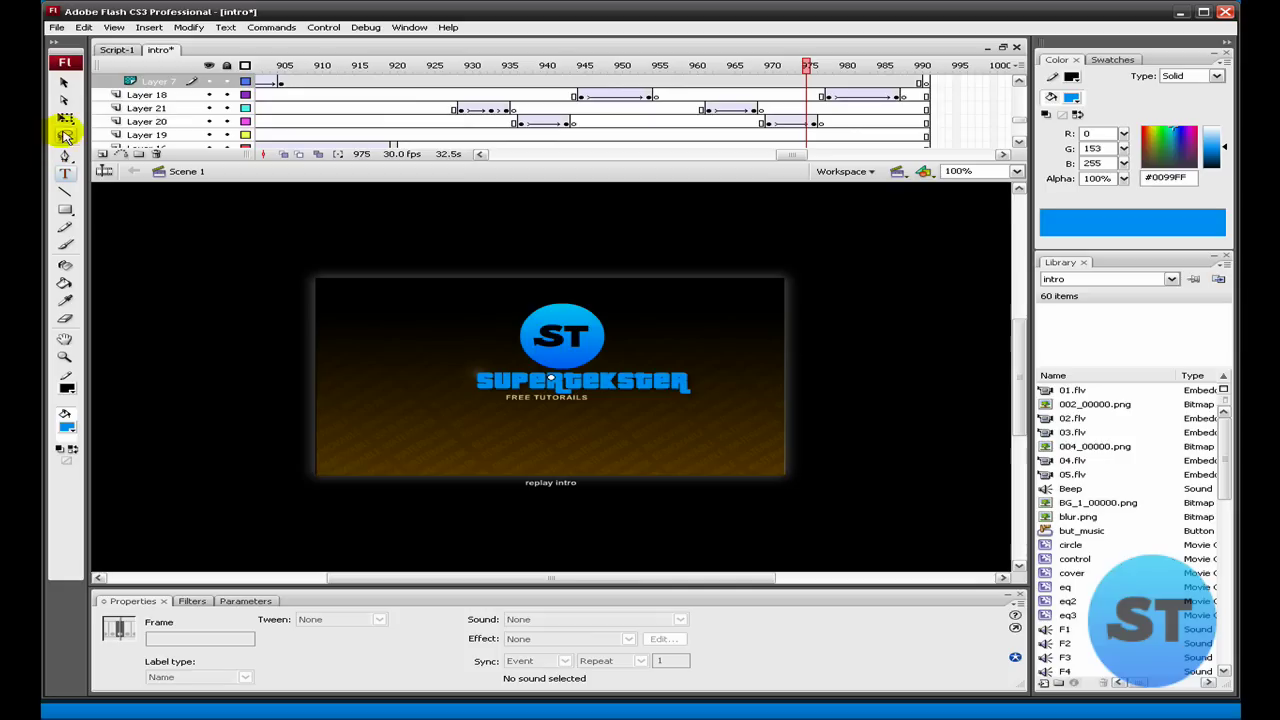
Correct the tagline under the SUPERTEKSTER title to "FREE TUTORIALS" inside its movie clip and return to the main scene.
{"action": "left_click", "coordinate": [63, 82]}
{"action": "left_click", "coordinate": [537, 405]}
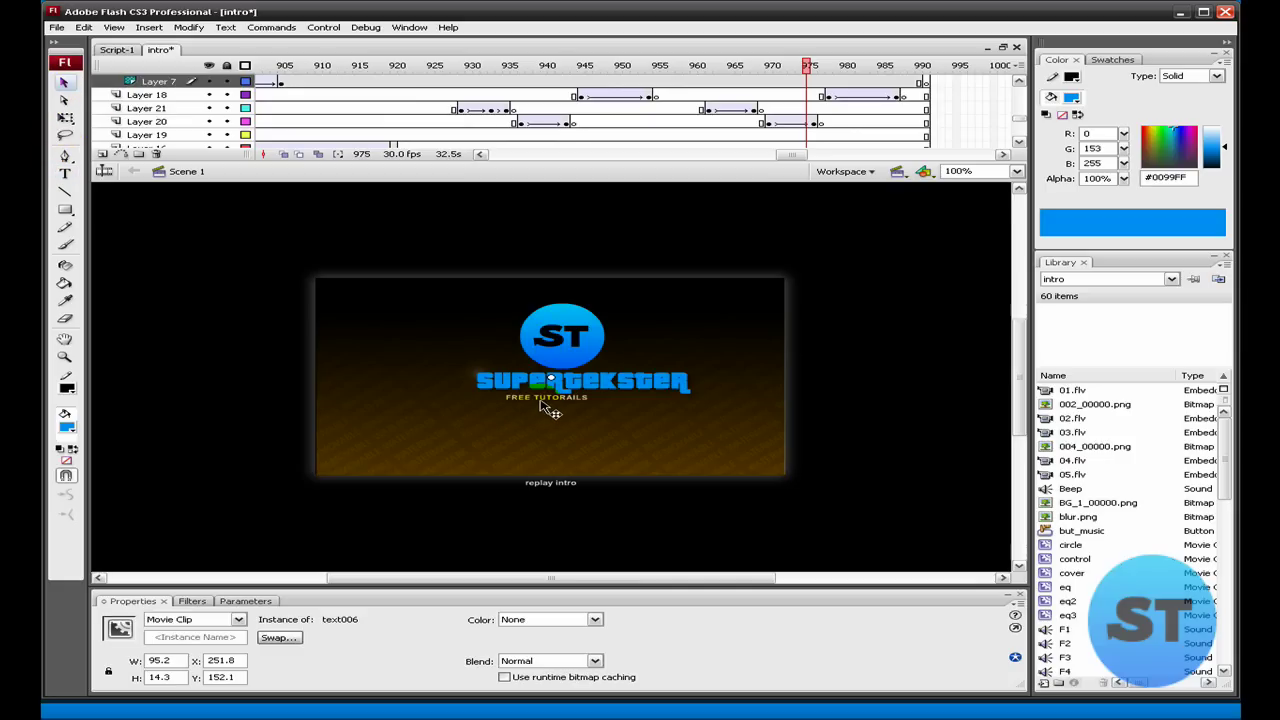
{"action": "double_click", "coordinate": [572, 404]}
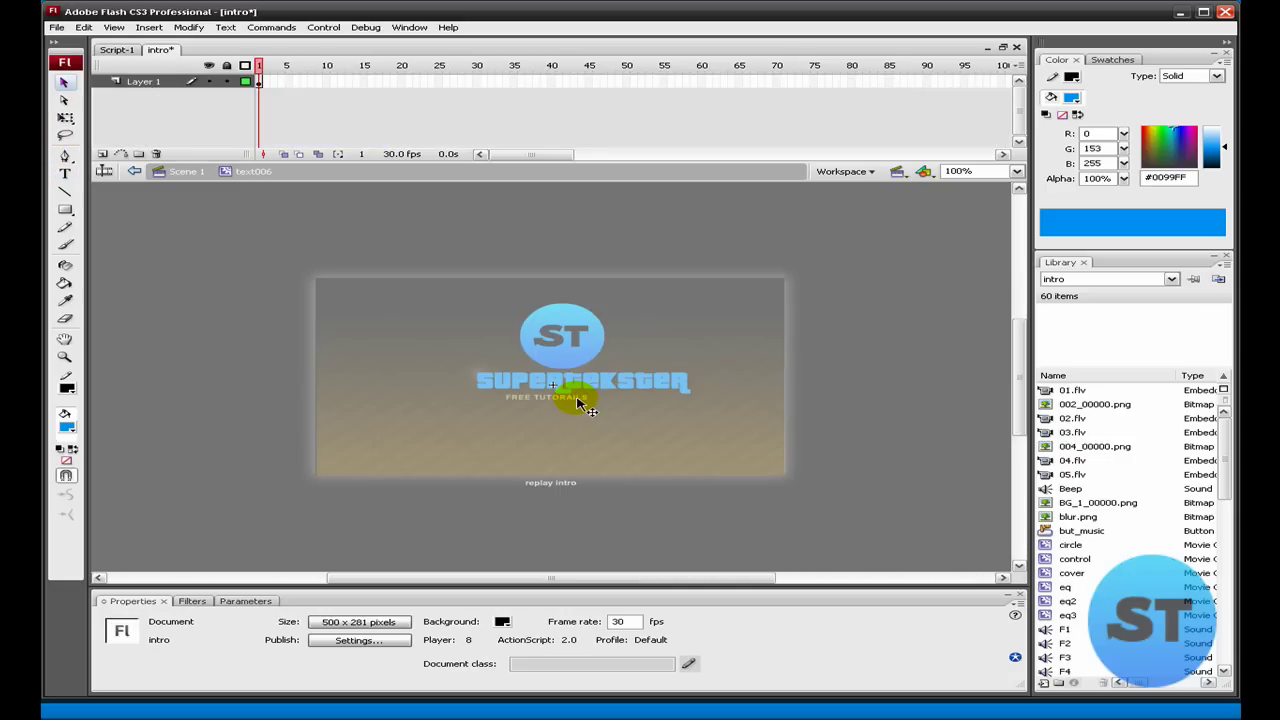
{"action": "left_click", "coordinate": [577, 403]}
{"action": "double_click", "coordinate": [578, 403]}
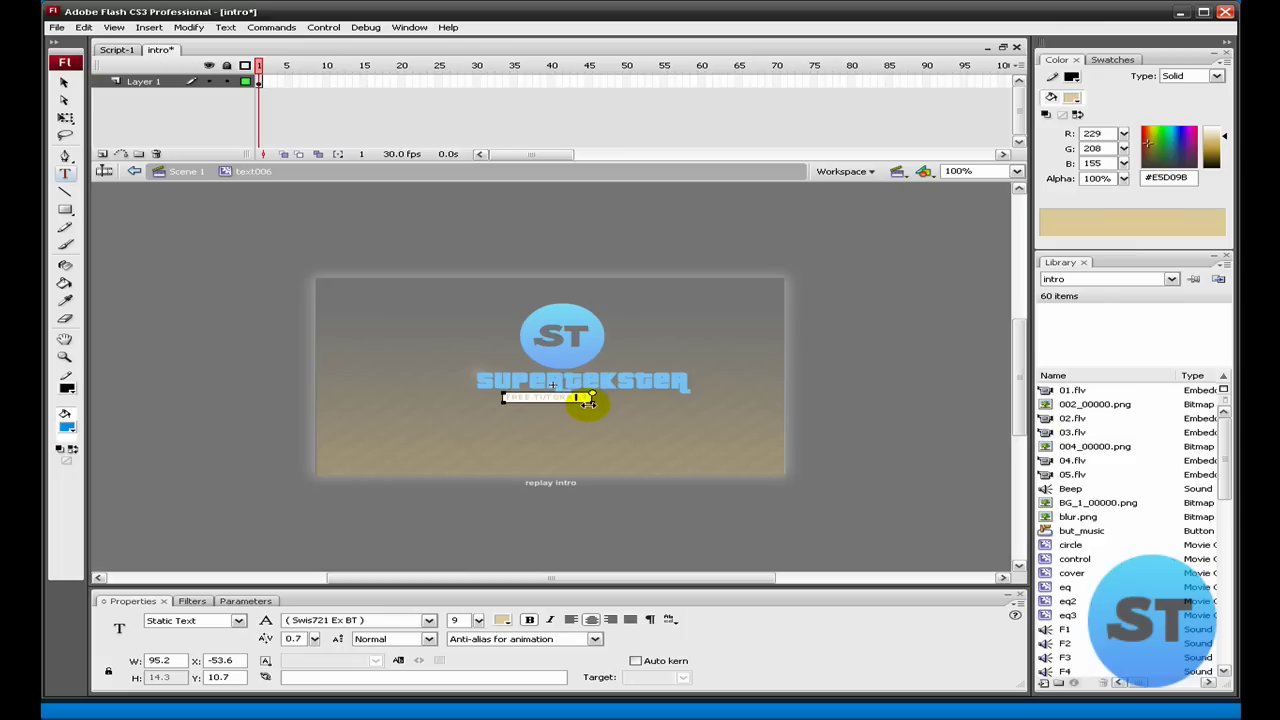
{"action": "left_click_drag", "start_coordinate": [593, 407], "coordinate": [548, 410]}
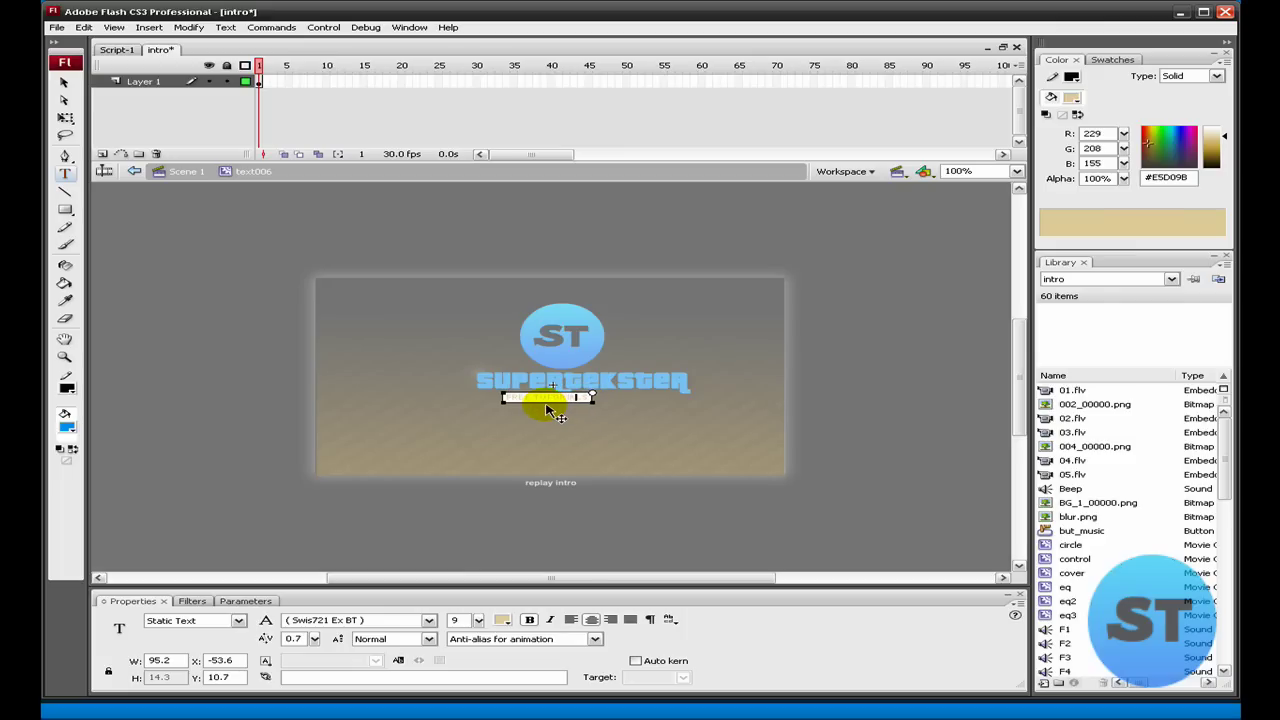
{"action": "left_click", "coordinate": [650, 424]}
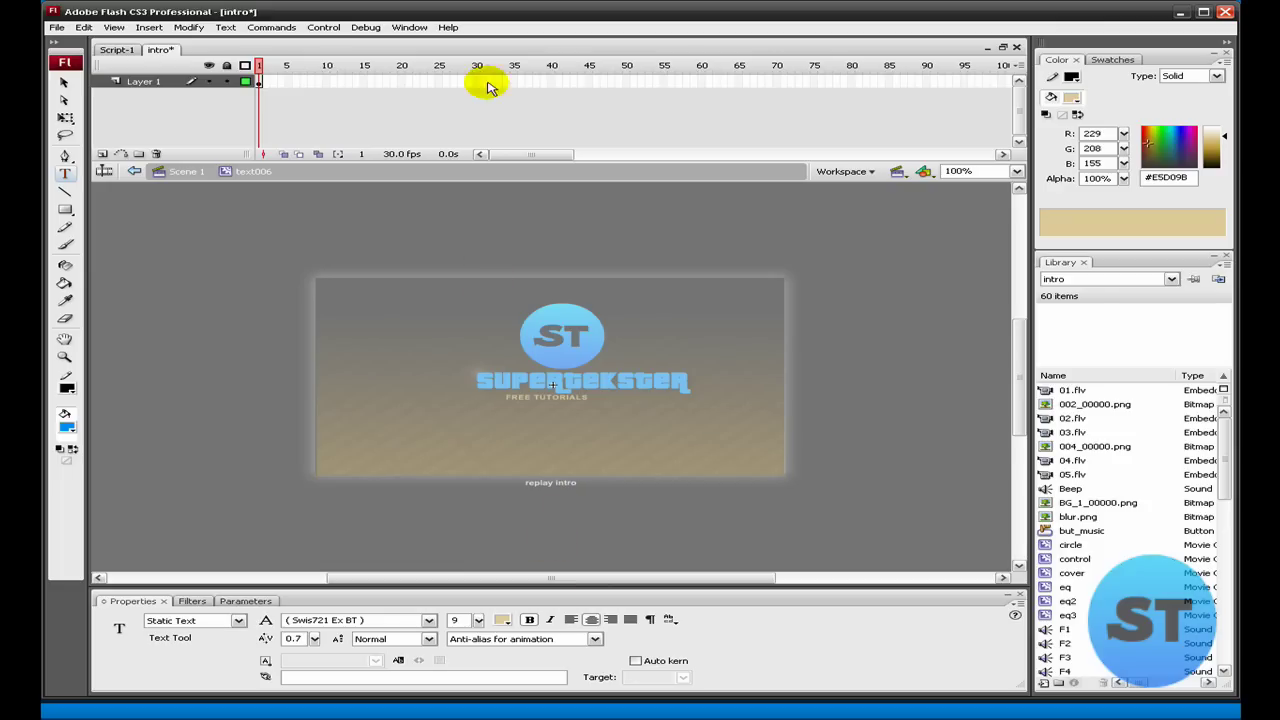
{"action": "left_click", "coordinate": [63, 82]}
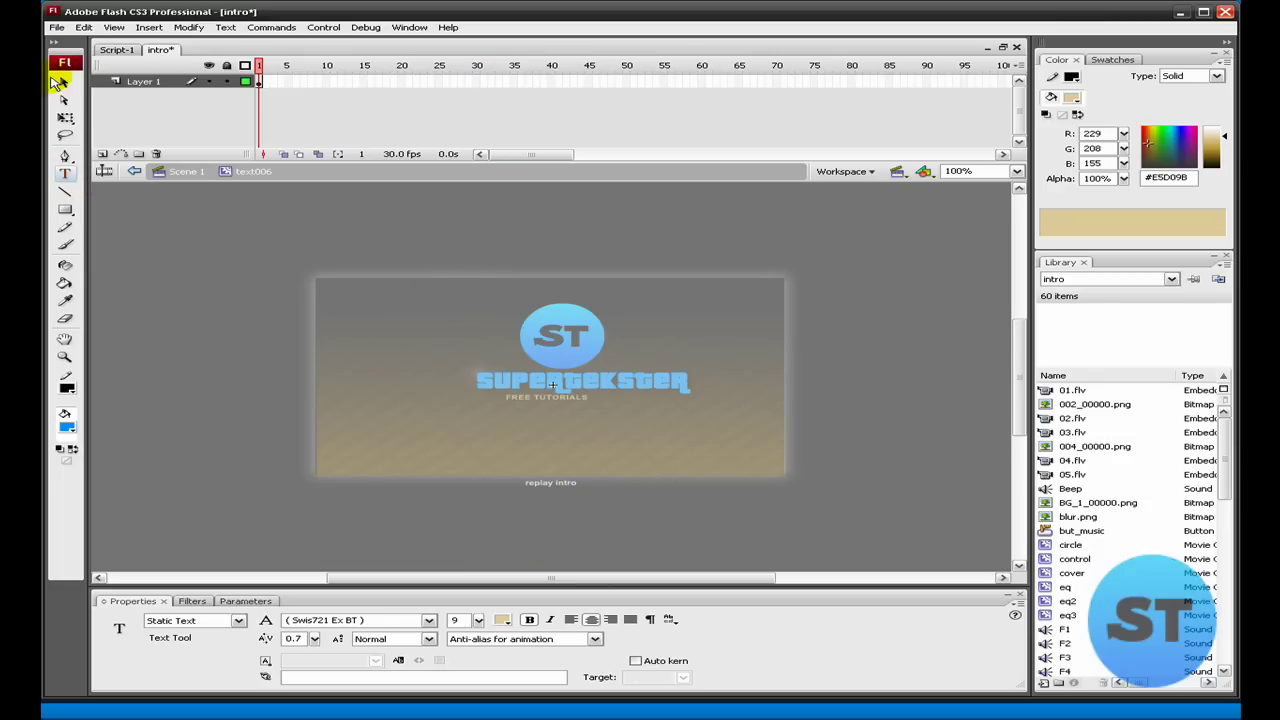
{"action": "double_click", "coordinate": [418, 360]}
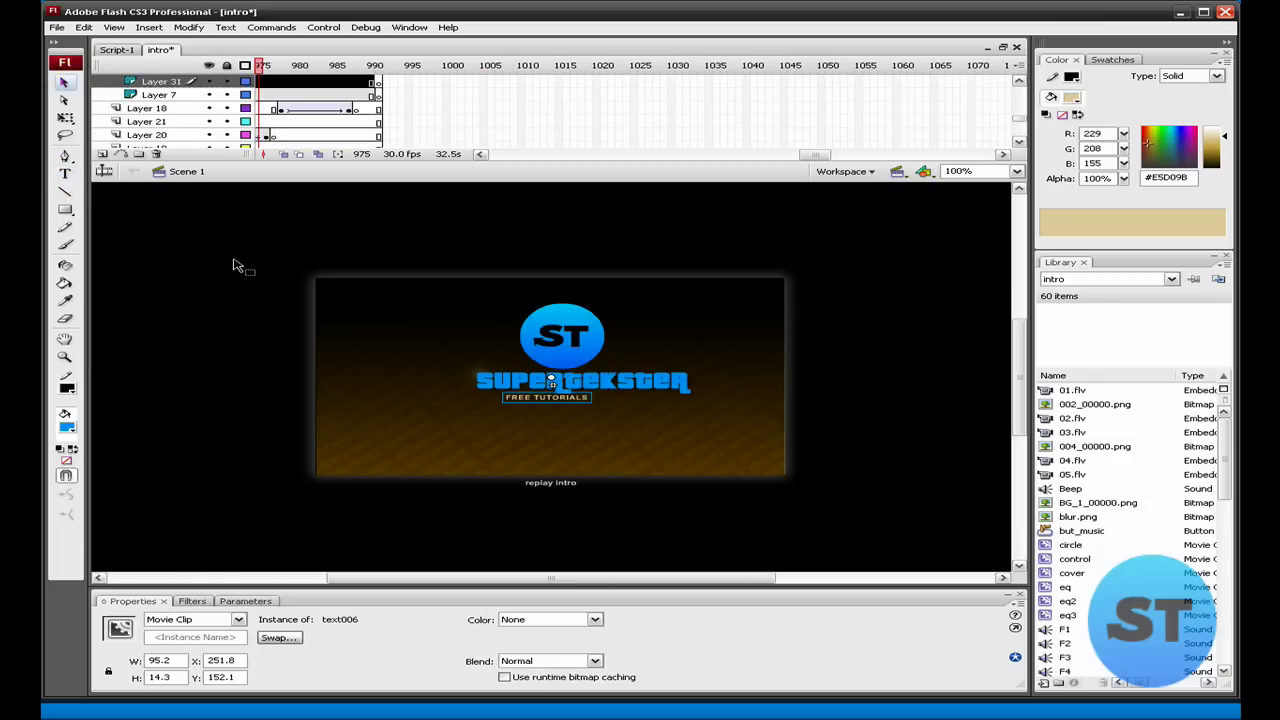
Scrub the animation from its beginning to frame 124 to check the tagline beneath the title.
{"action": "left_click_drag", "start_coordinate": [820, 155], "coordinate": [580, 156]}
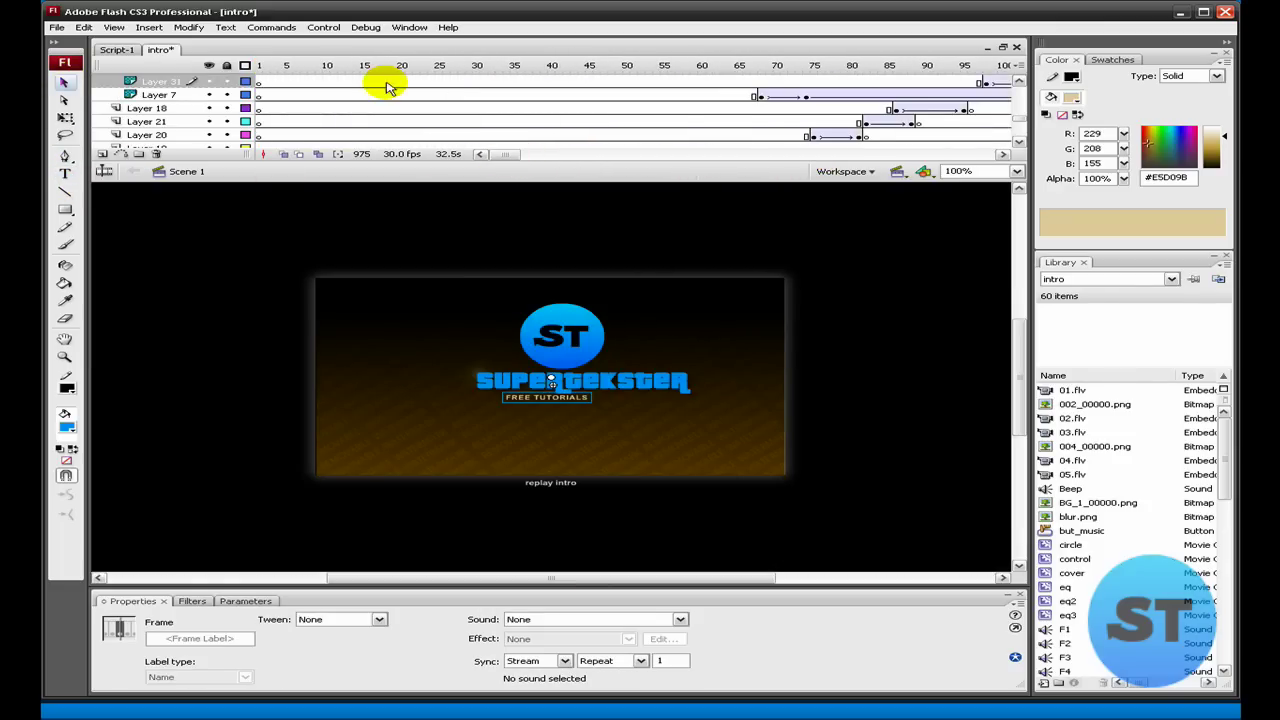
{"action": "left_click", "coordinate": [274, 66]}
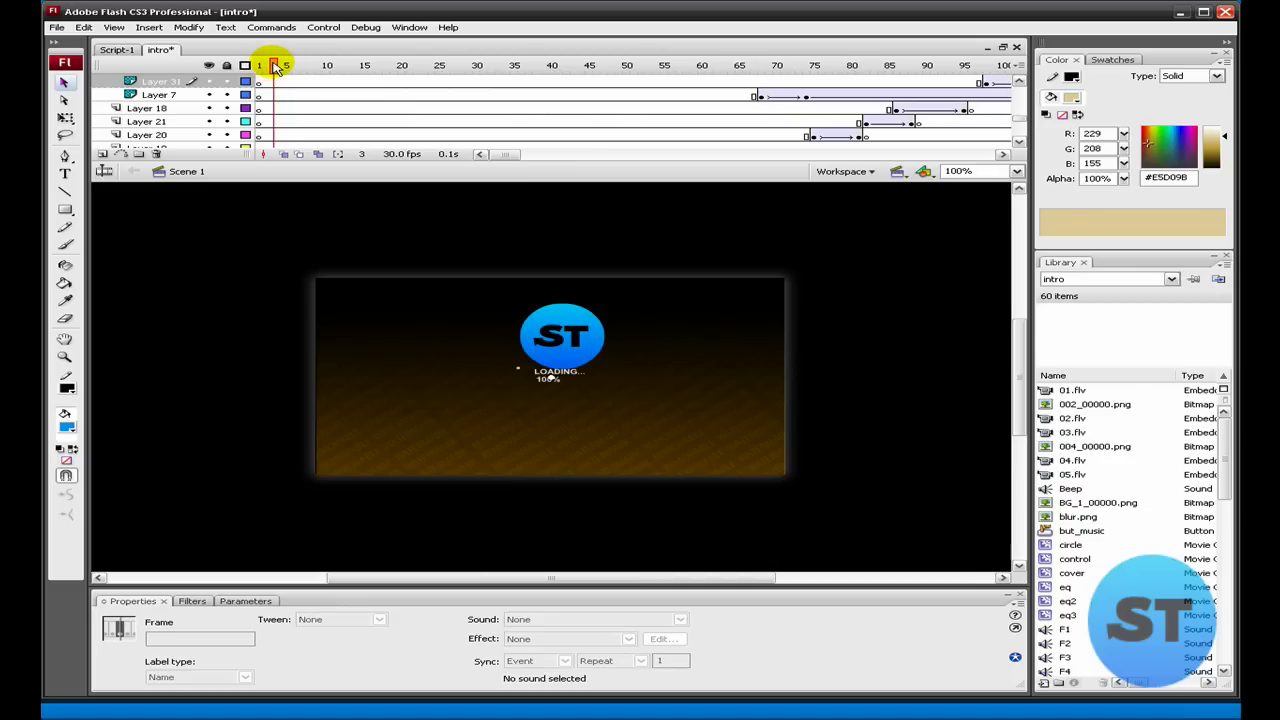
{"action": "left_click_drag", "start_coordinate": [278, 68], "coordinate": [1000, 104]}
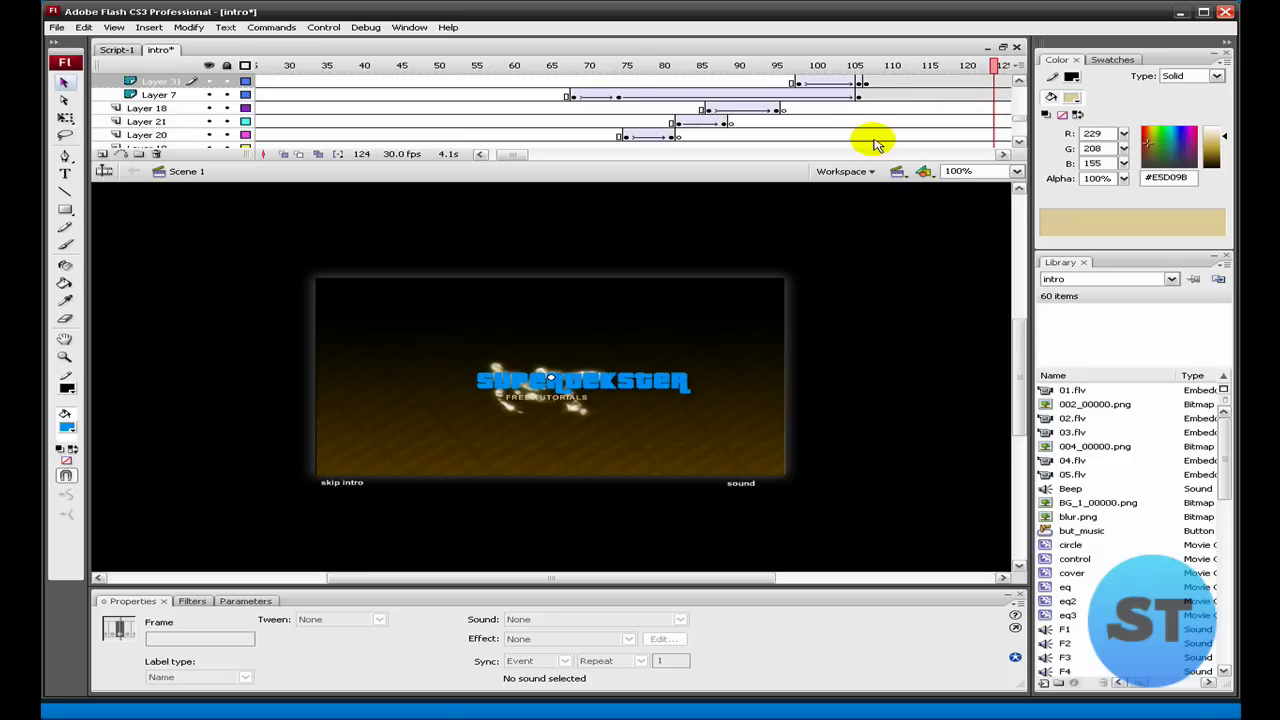
{"action": "left_click", "coordinate": [814, 166]}
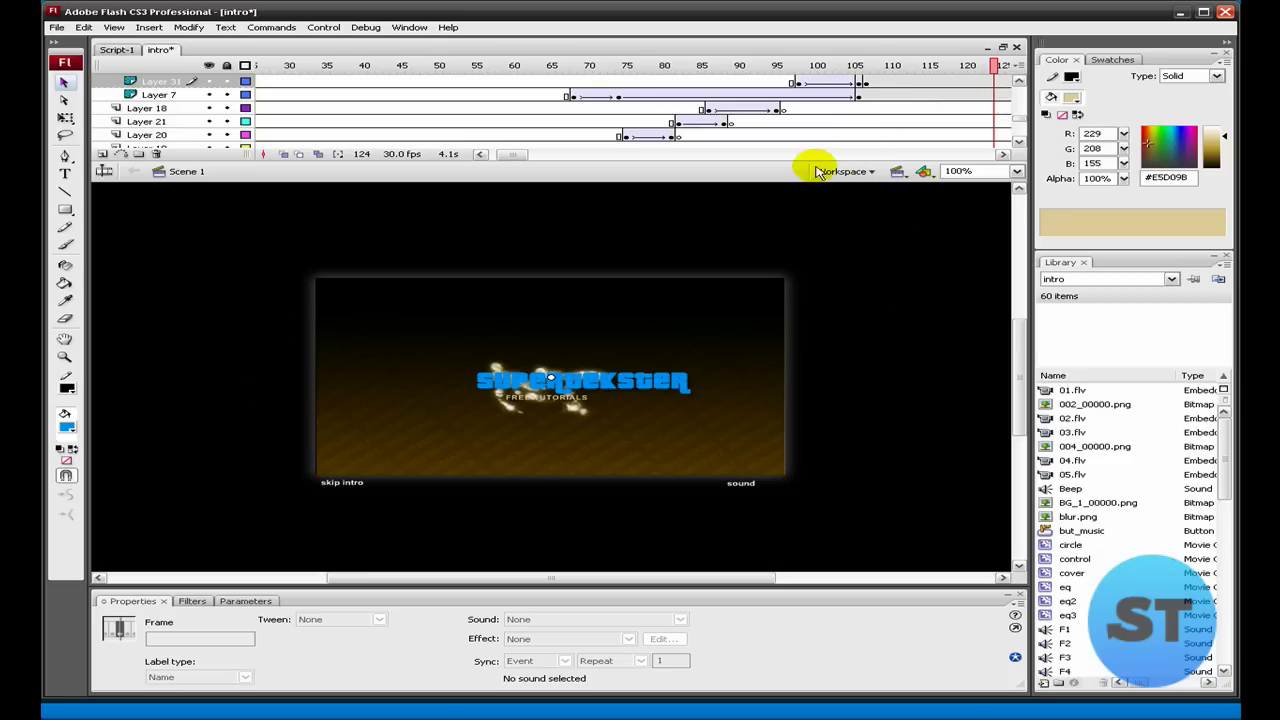
{"action": "left_click", "coordinate": [490, 381]}
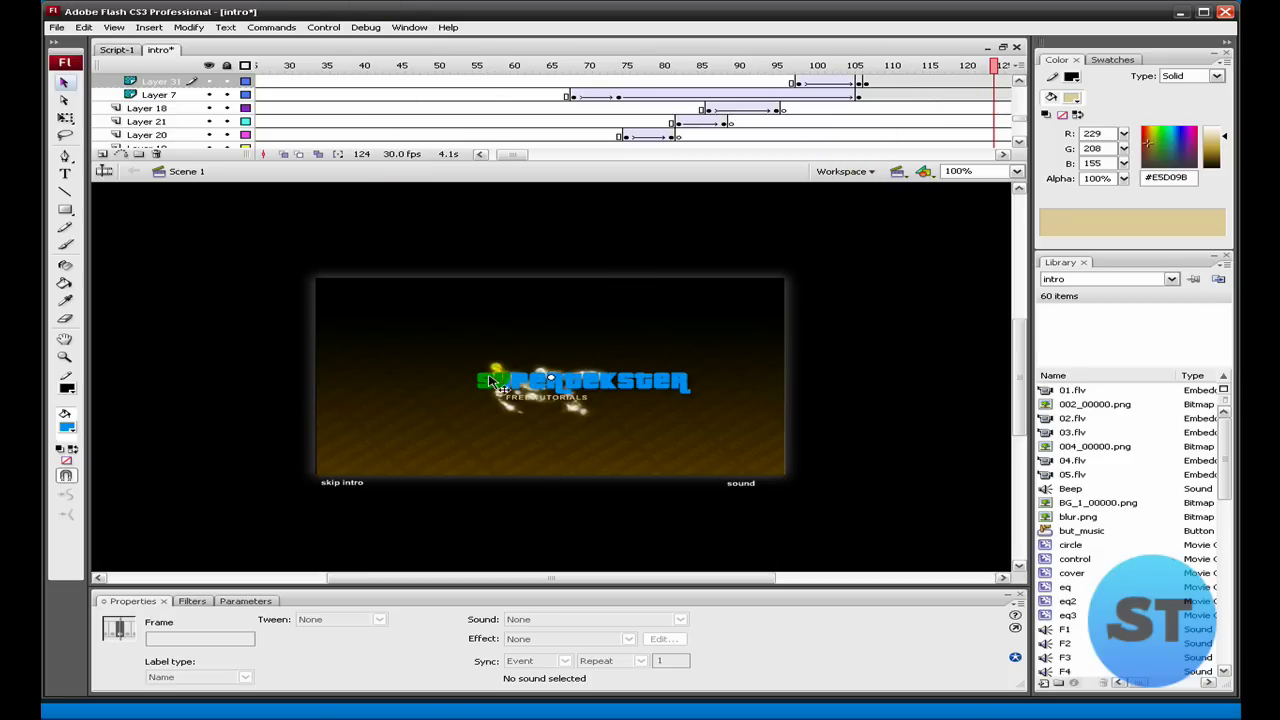
{"action": "left_click", "coordinate": [498, 370]}
Export the movie as Windows AVI named intro2 at 320 x 180 pixels, 16 bit color, compressed and smoothed, with 44kHz 16 Bit Stereo sound.
{"action": "left_click", "coordinate": [57, 29]}
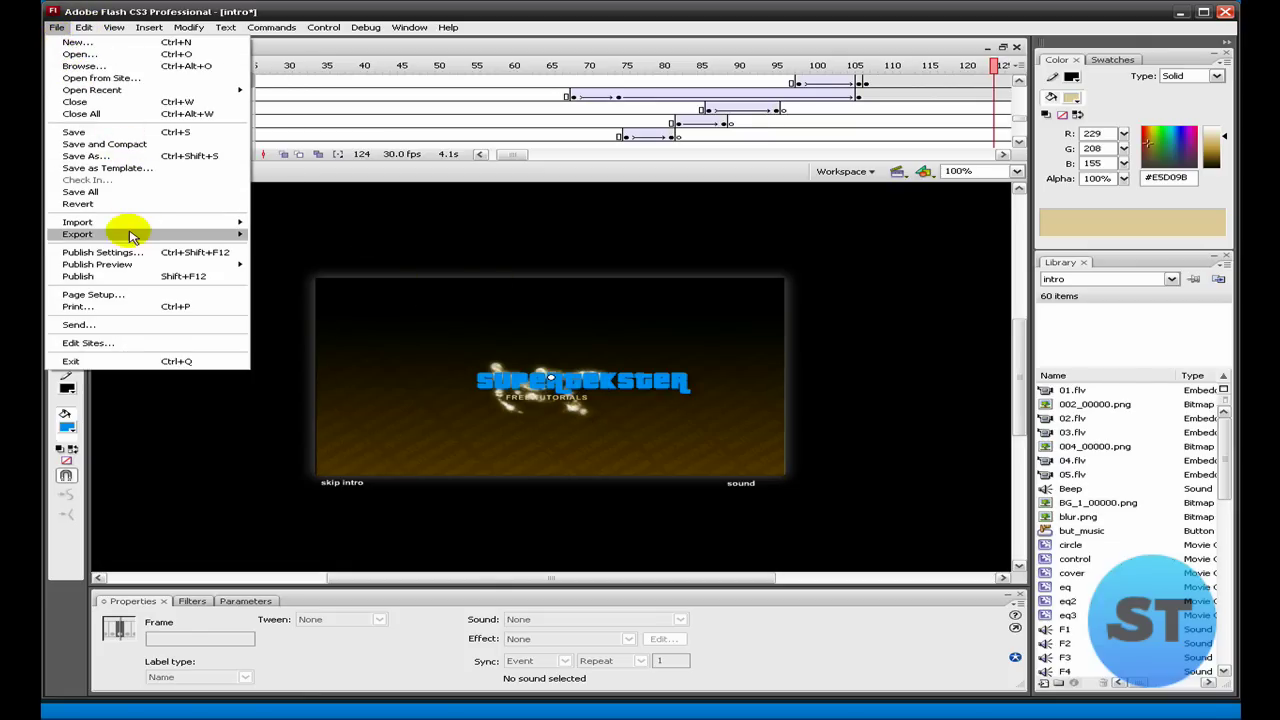
{"action": "mouse_move", "coordinate": [130, 237]}
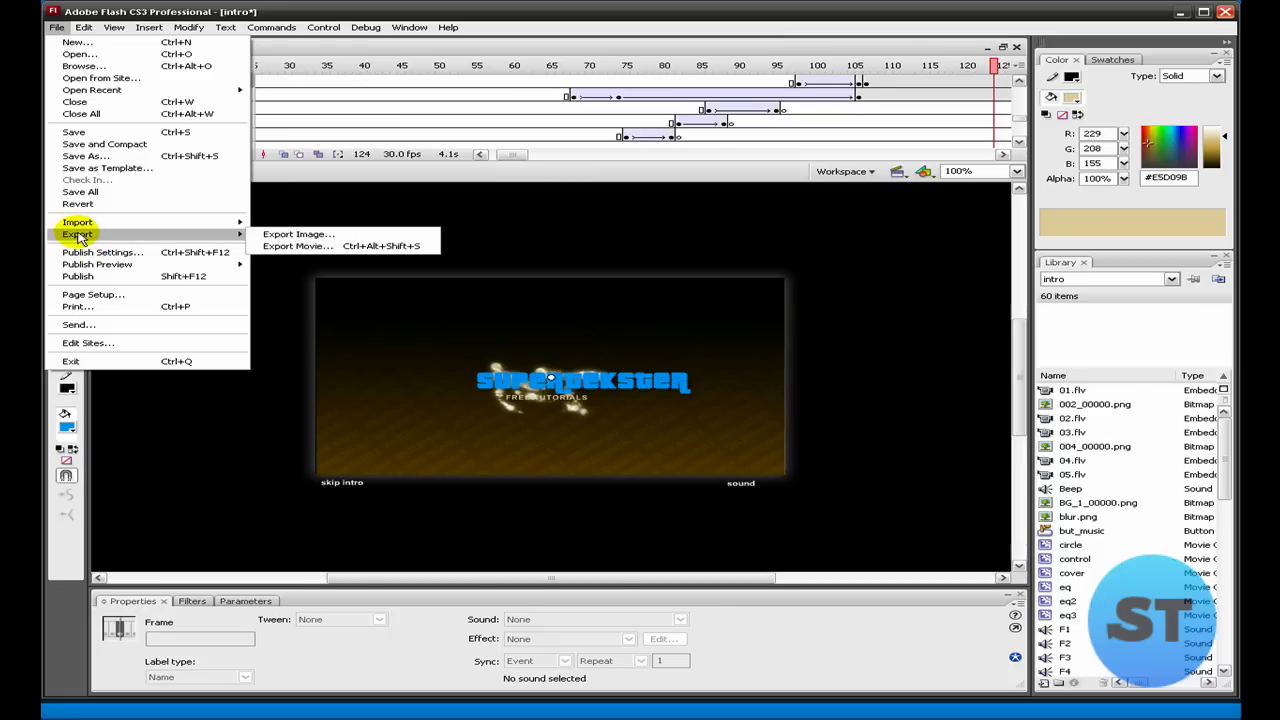
{"action": "left_click", "coordinate": [268, 246]}
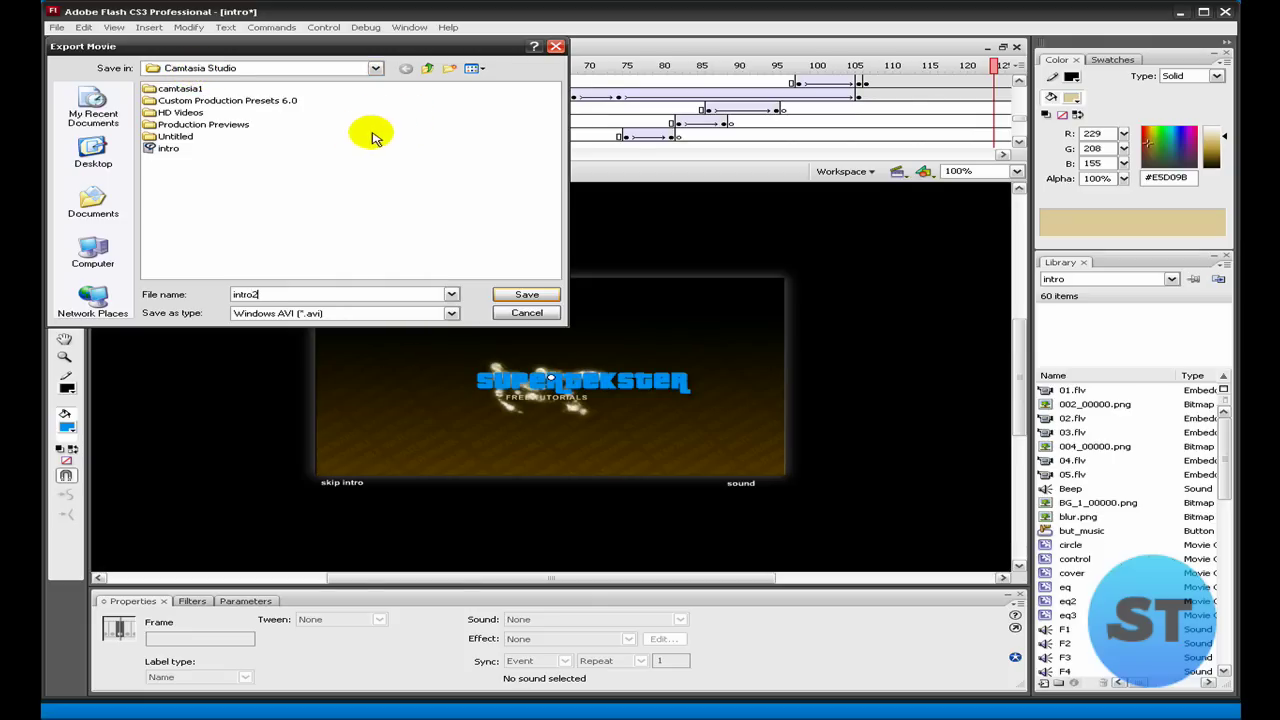
{"action": "left_click", "coordinate": [524, 297]}
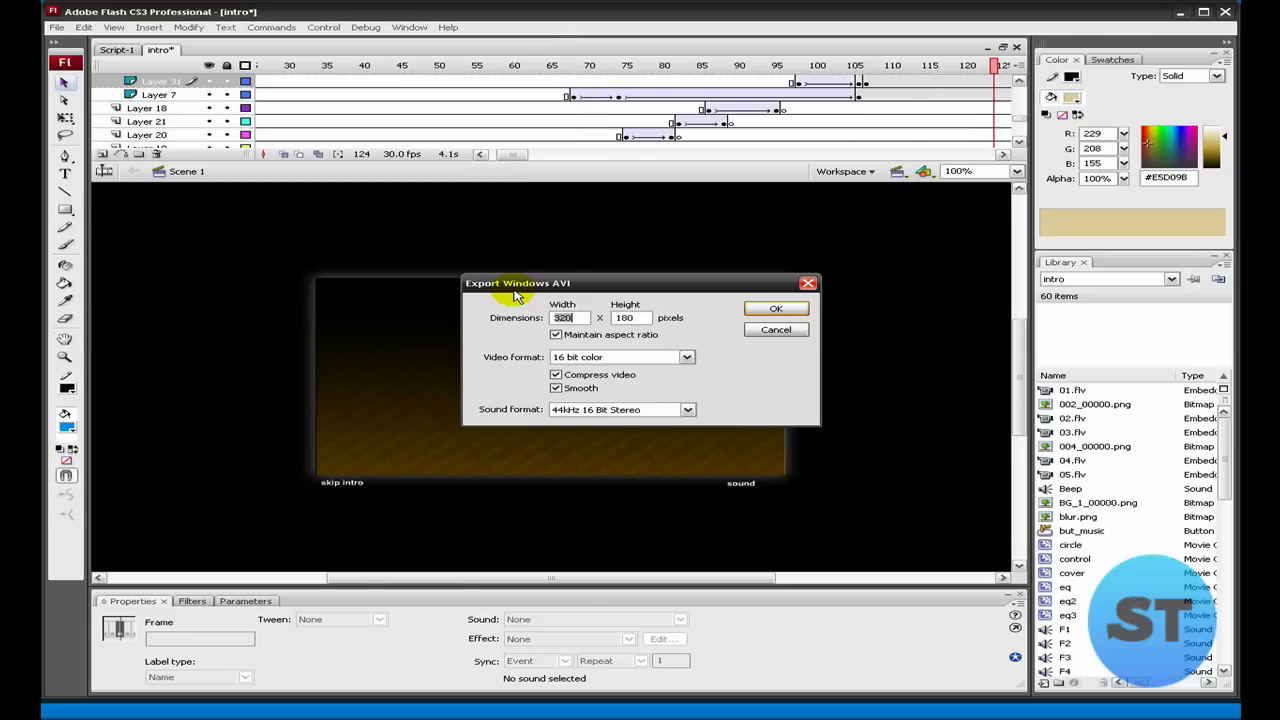
{"action": "left_click", "coordinate": [766, 311]}
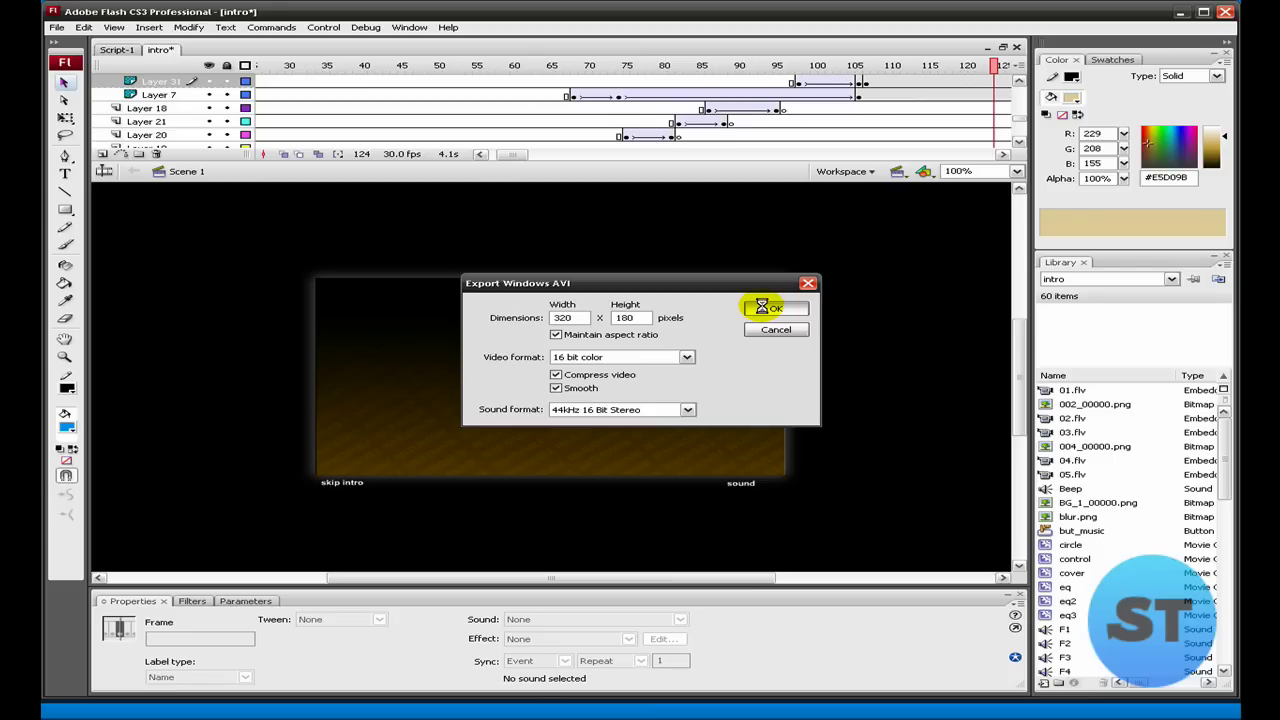
{"action": "left_click", "coordinate": [724, 316]}
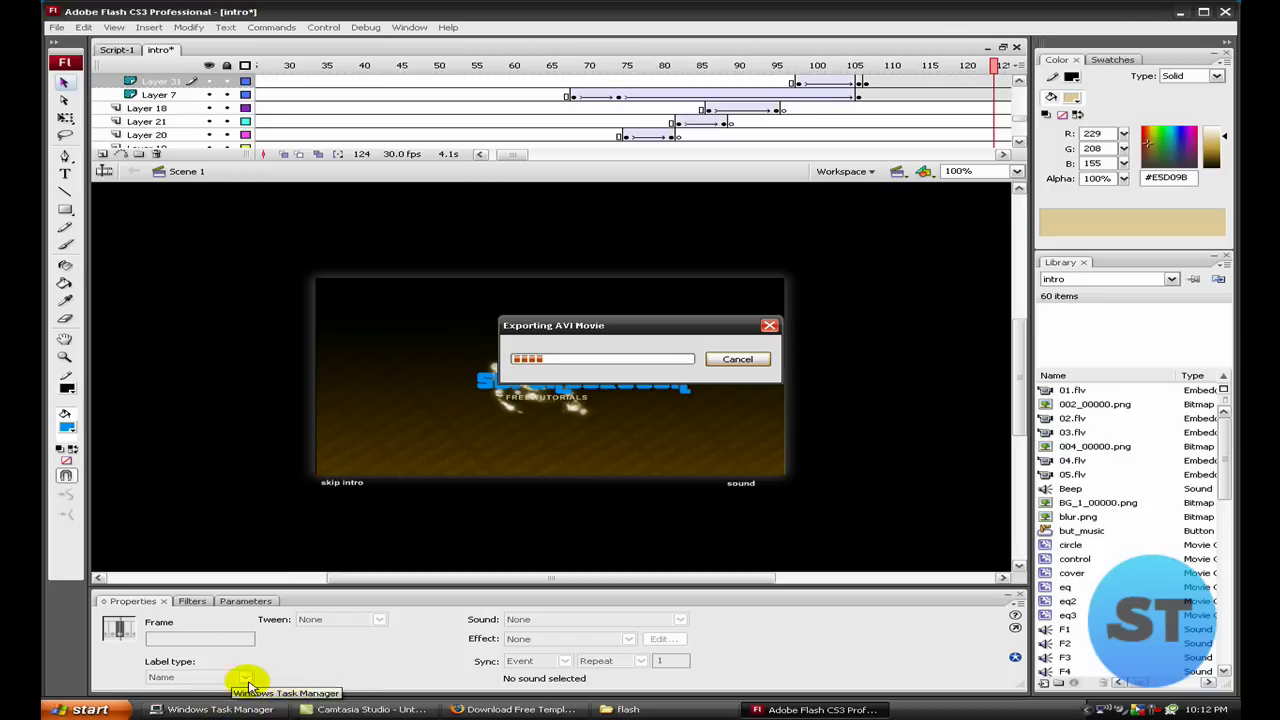
{"action": "mouse_move", "coordinate": [158, 714]}
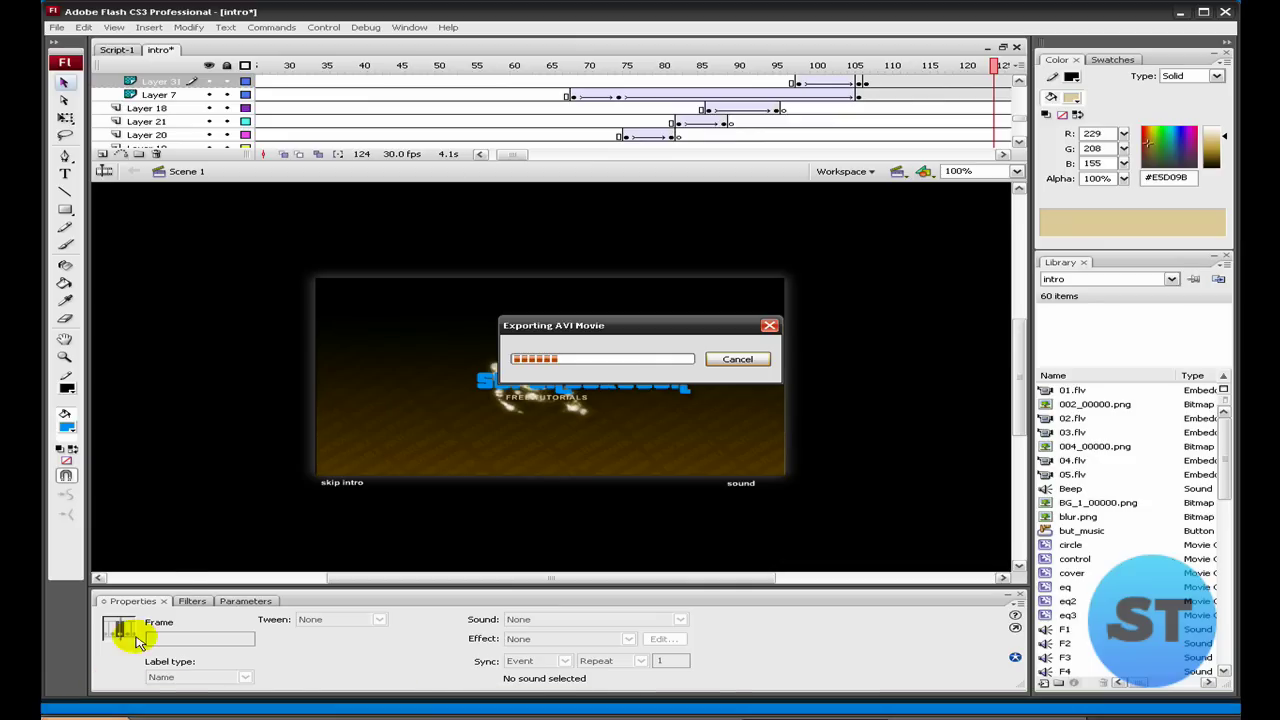
Open Windows Movie Maker while the export runs, maximize its window and widen the preview pane.
{"action": "key", "text": "super"}
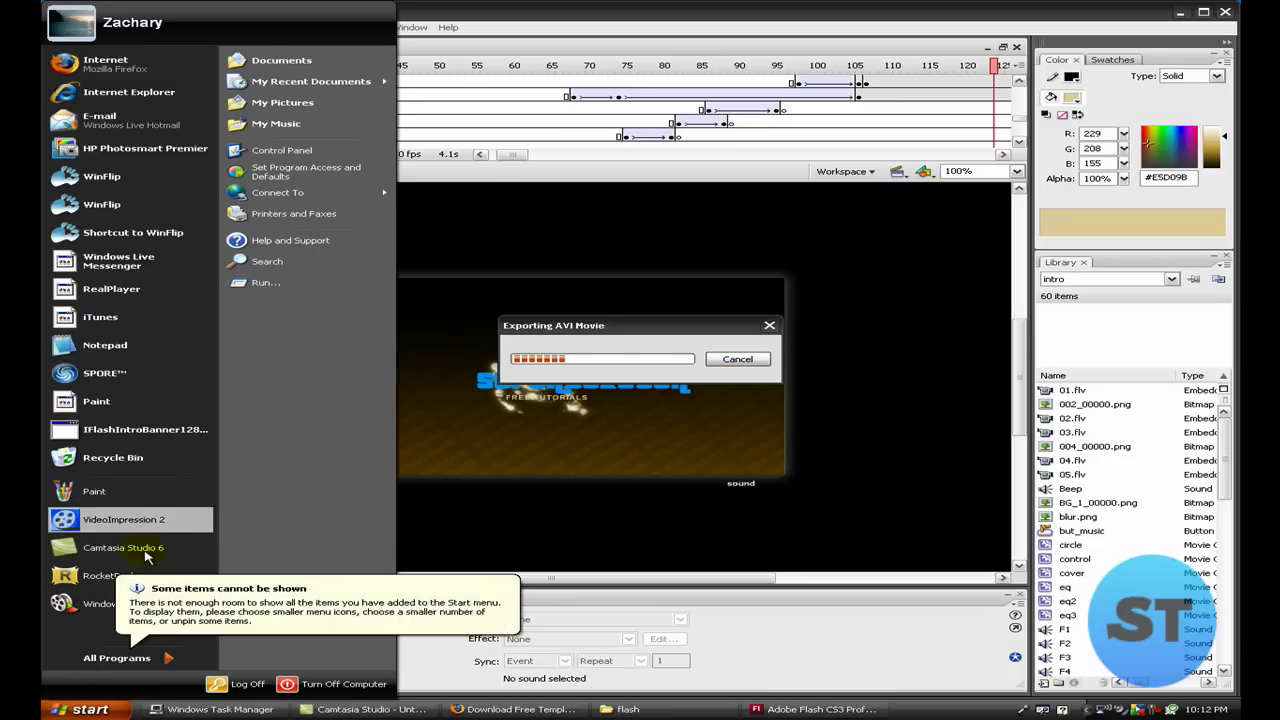
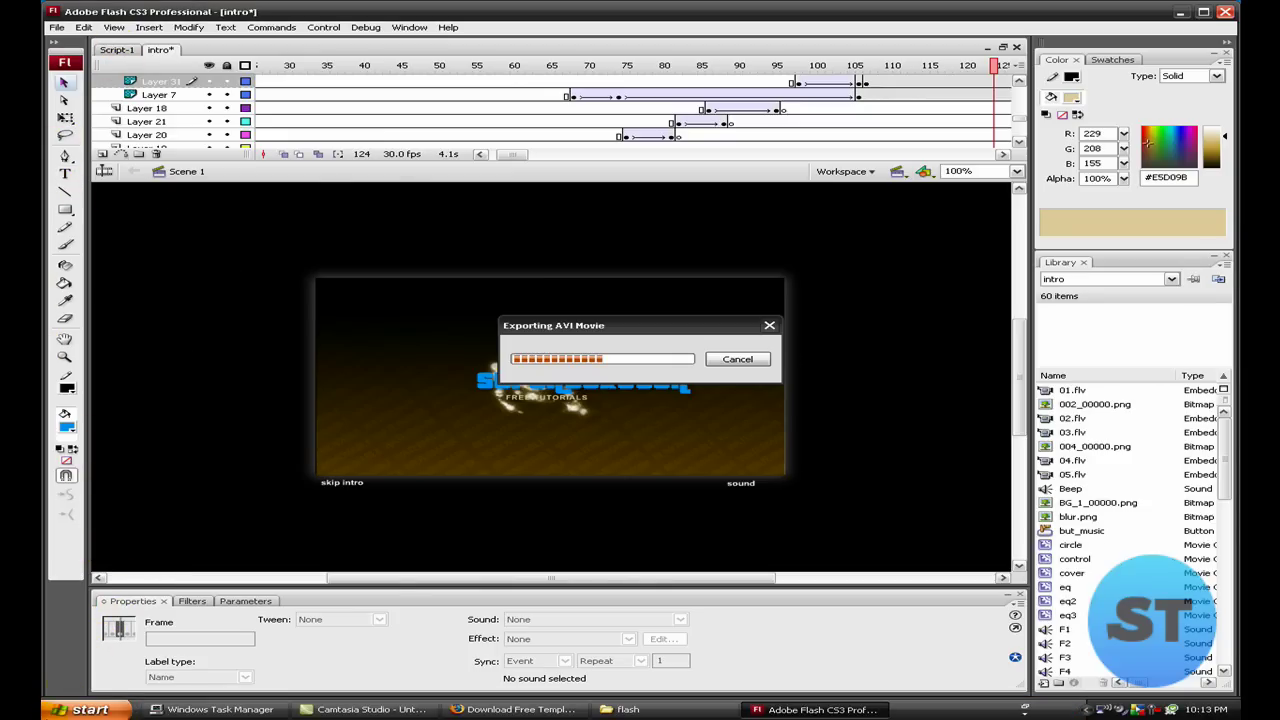
{"action": "left_click", "coordinate": [80, 709]}
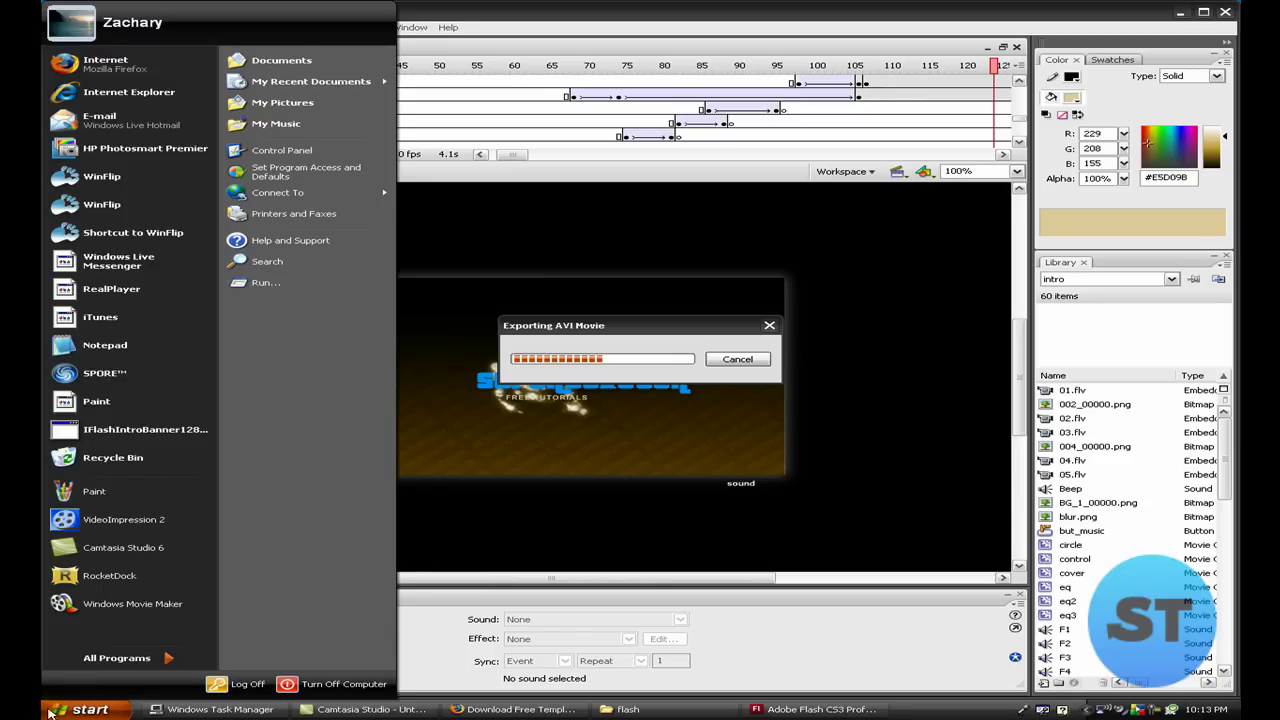
{"action": "left_click", "coordinate": [78, 608]}
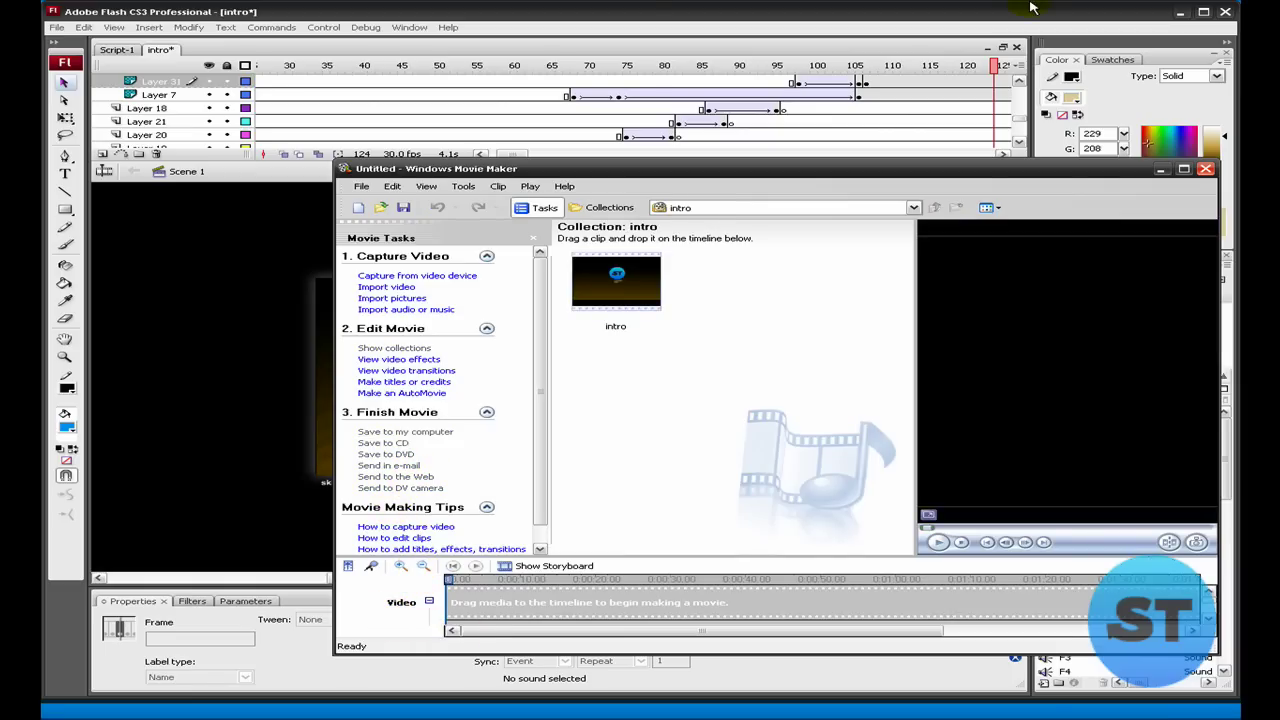
{"action": "left_click_drag", "start_coordinate": [618, 172], "coordinate": [449, 106]}
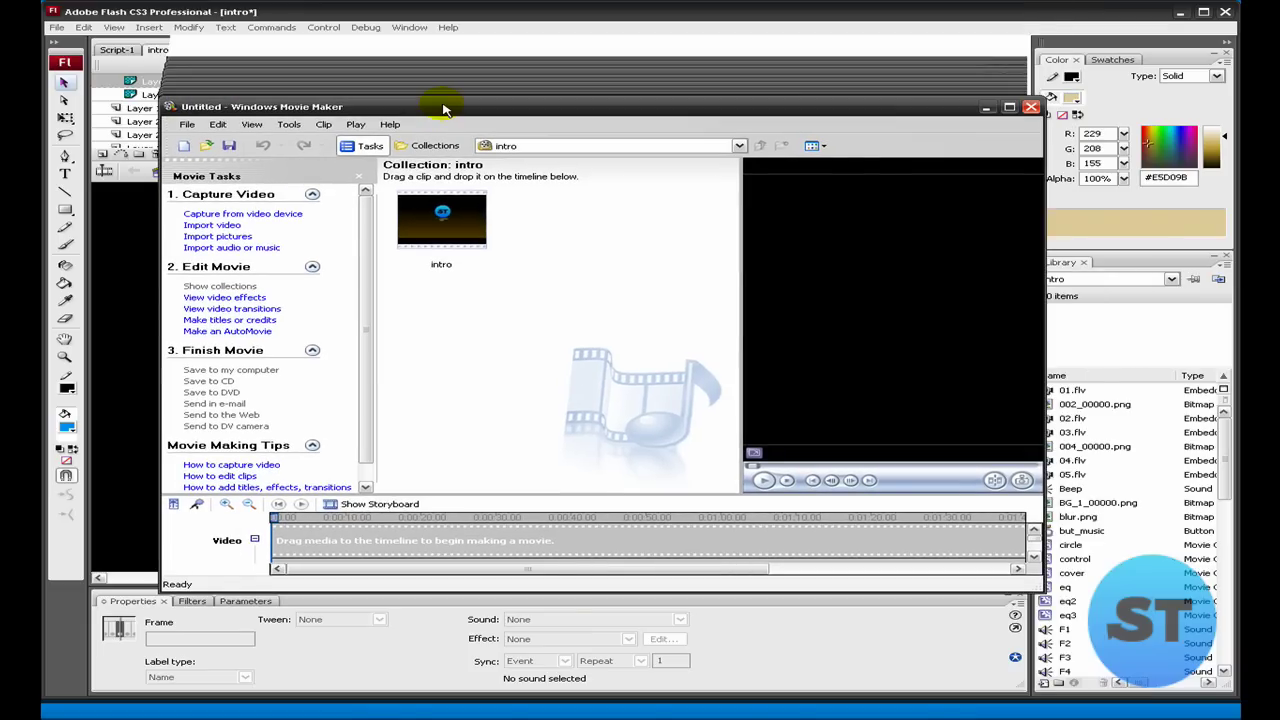
{"action": "left_click", "coordinate": [1010, 108]}
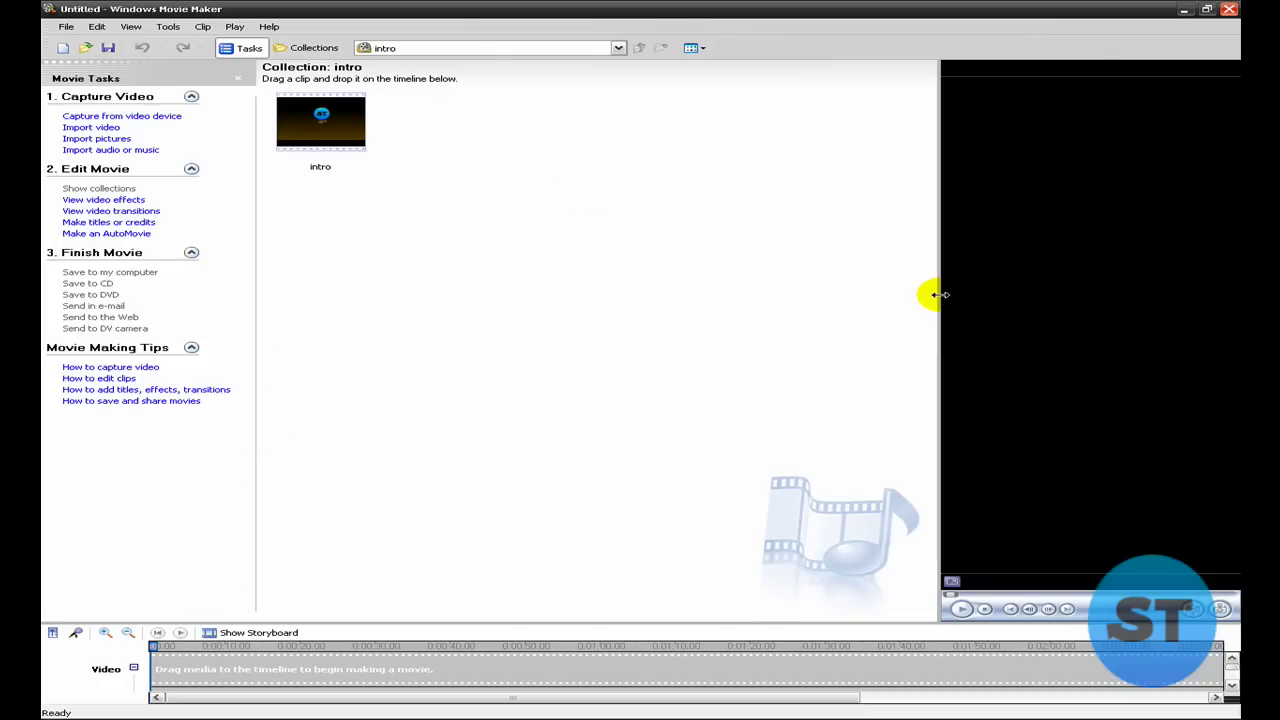
{"action": "left_click_drag", "start_coordinate": [938, 294], "coordinate": [443, 249]}
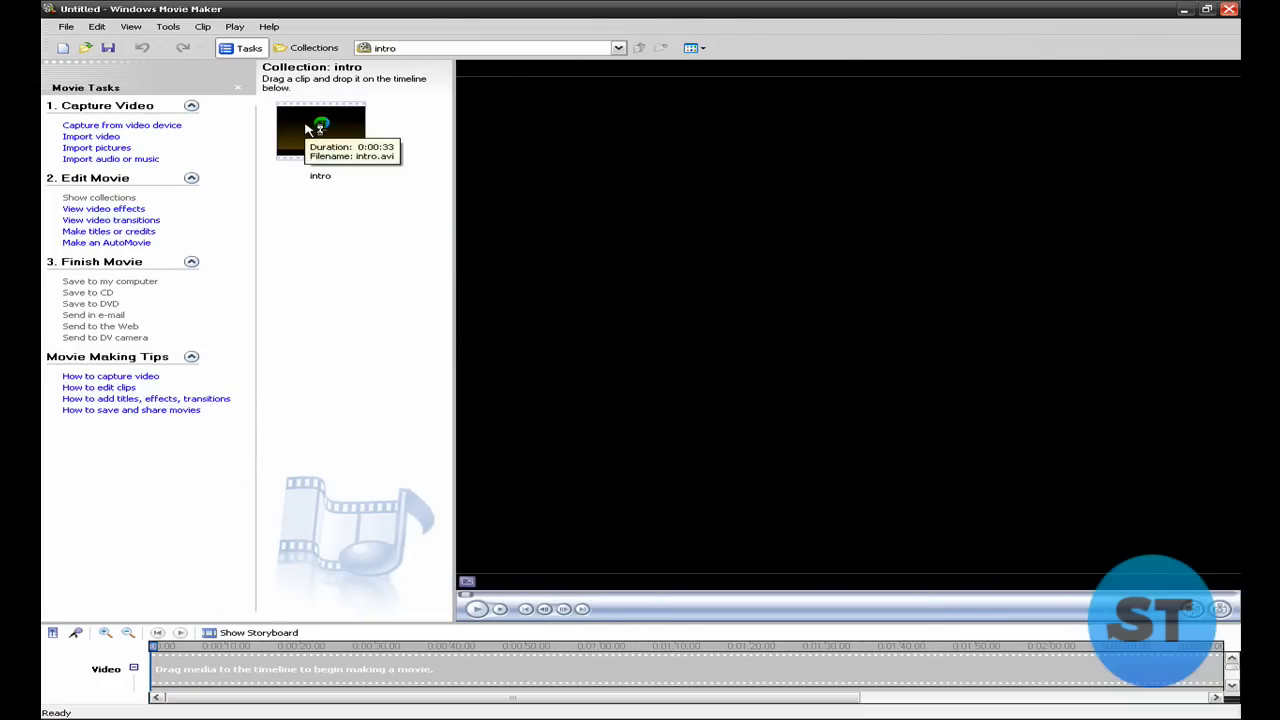
Add the intro clip to the start of the video timeline, and return to Adobe Flash to check the AVI export.
{"action": "left_click_drag", "start_coordinate": [308, 128], "coordinate": [238, 669]}
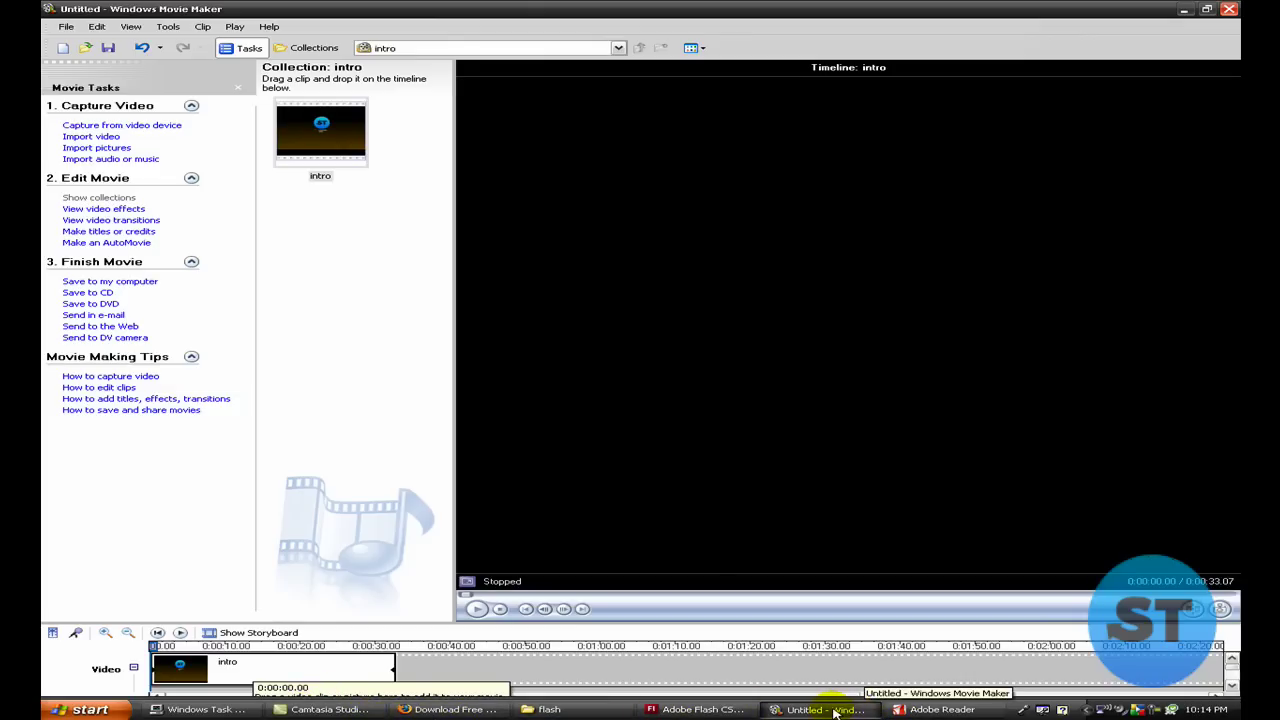
{"action": "left_click", "coordinate": [665, 712]}
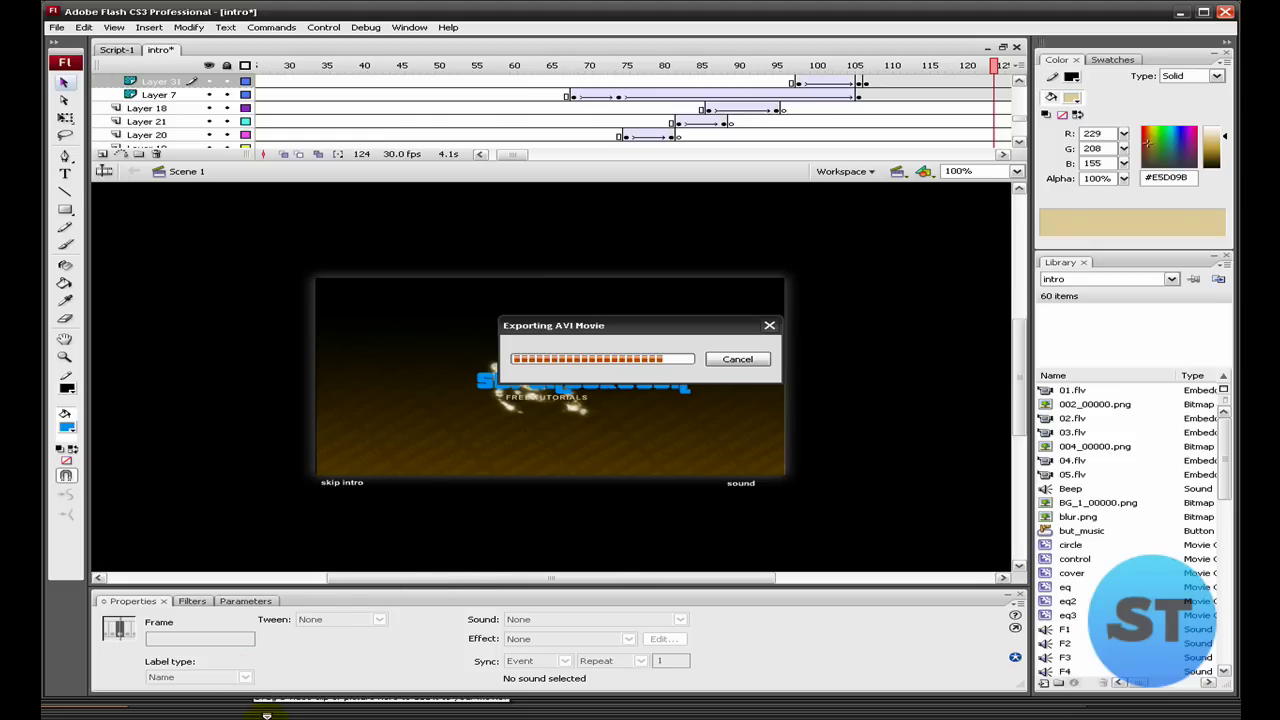
{"action": "mouse_move", "coordinate": [266, 714]}
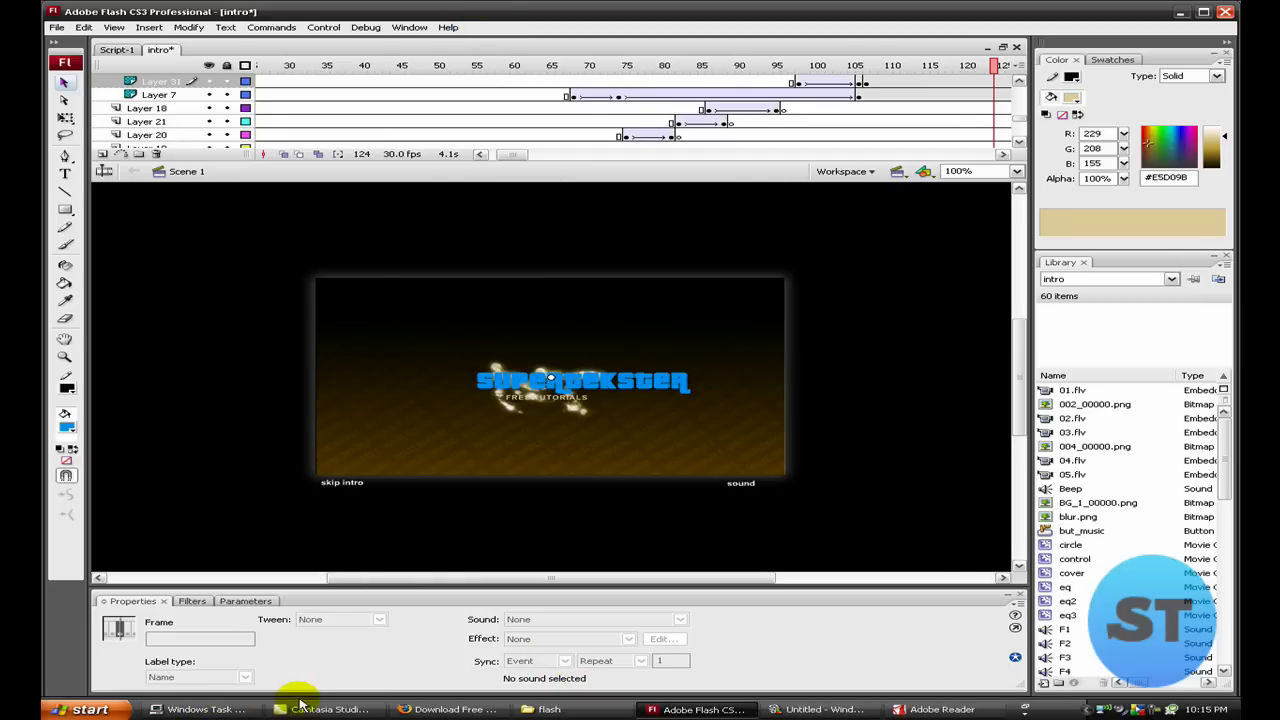
Switch to Camtasia Studio and remove the intro.avi clip from the timeline.
{"action": "left_click", "coordinate": [295, 708]}
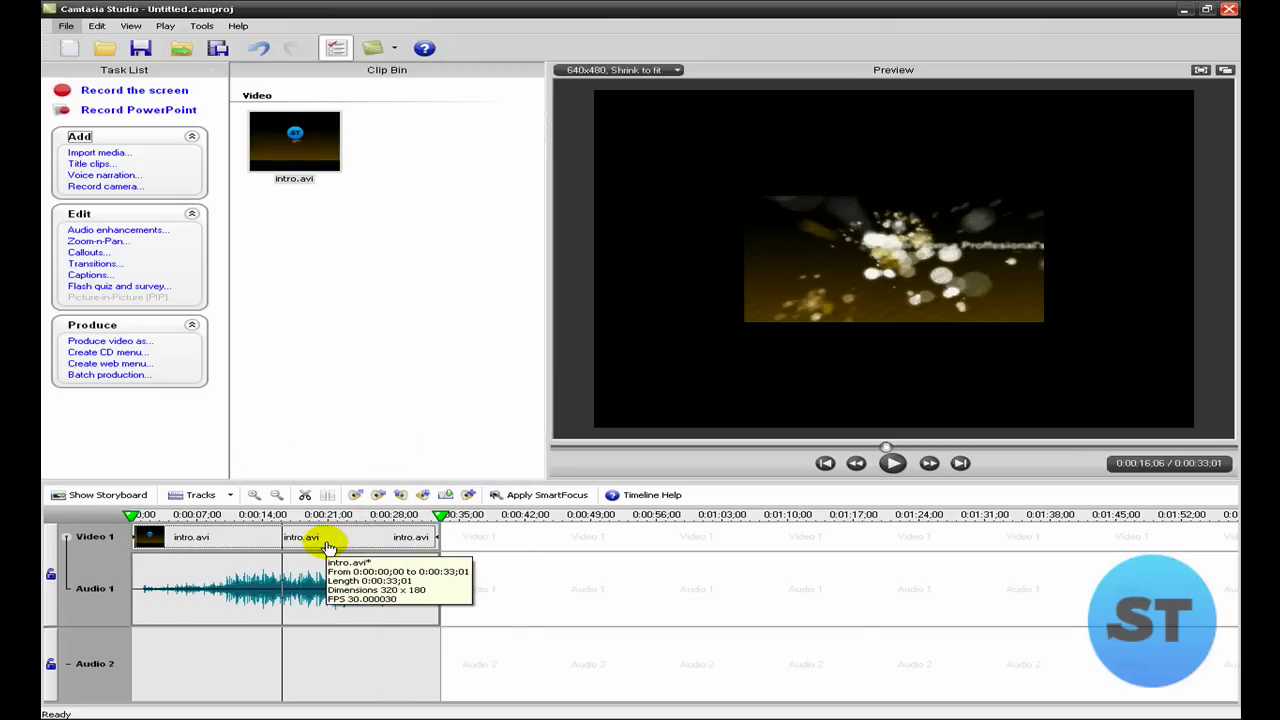
{"action": "left_click_drag", "start_coordinate": [326, 530], "coordinate": [343, 385]}
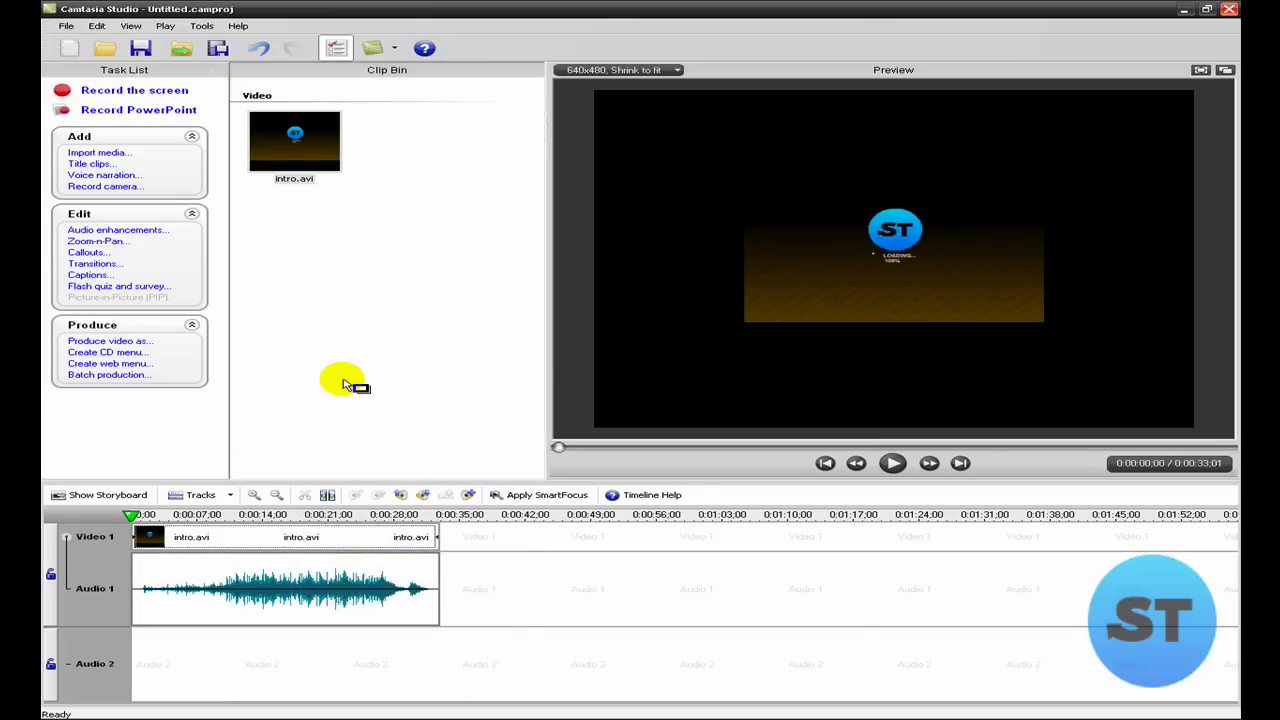
{"action": "right_click", "coordinate": [266, 531]}
{"action": "left_click", "coordinate": [376, 662]}
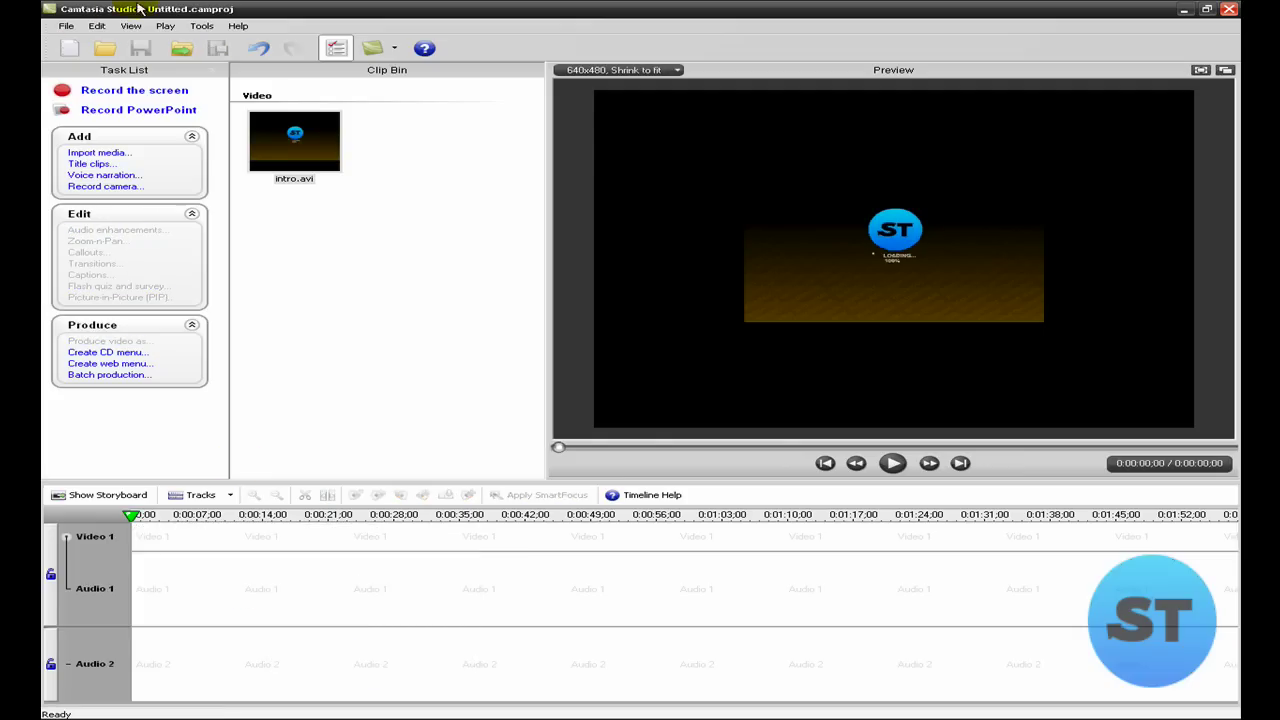
Import the intro2 video into the clip bin and place it at the start of the Video 1 track.
{"action": "left_click", "coordinate": [98, 153]}
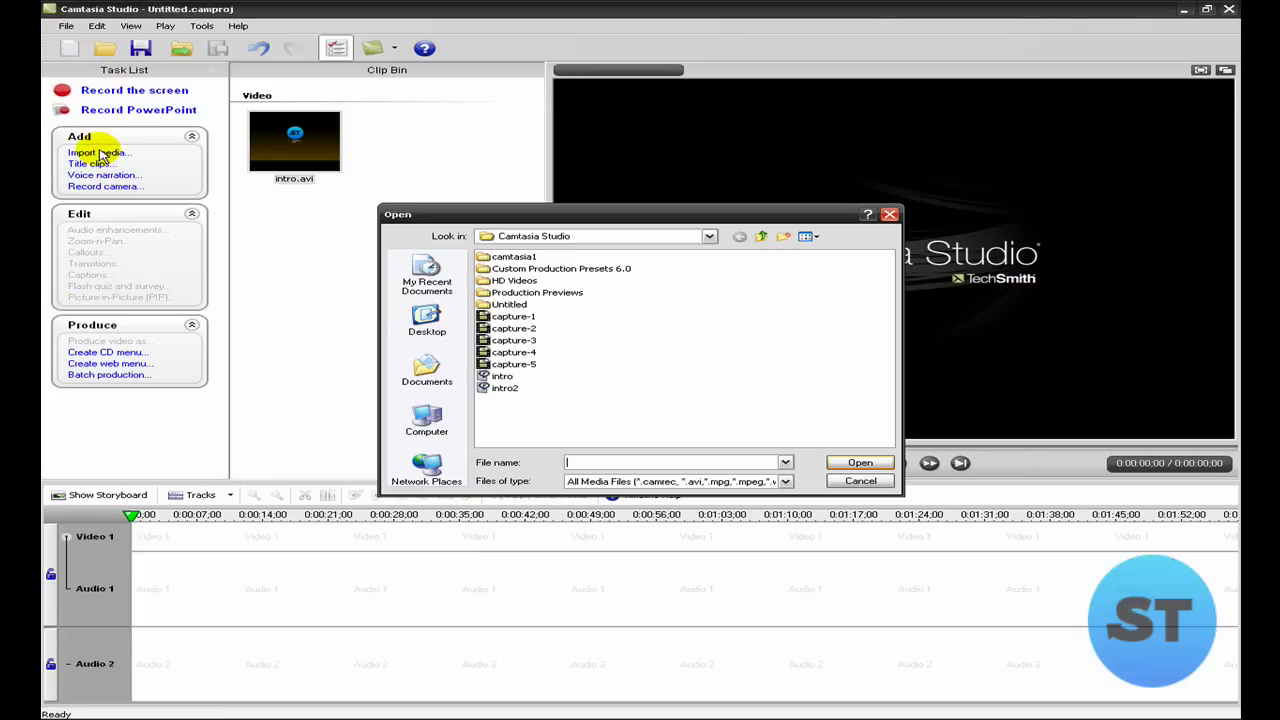
{"action": "double_click", "coordinate": [495, 388]}
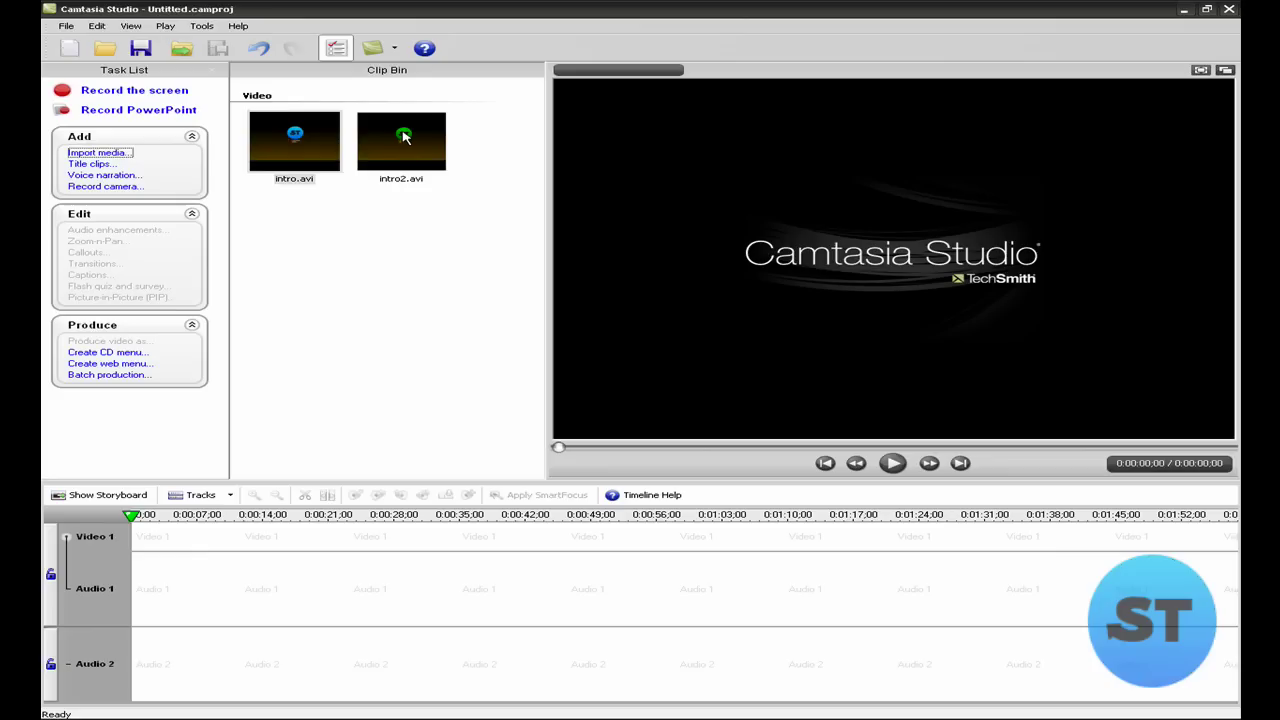
{"action": "left_click_drag", "start_coordinate": [402, 138], "coordinate": [150, 538]}
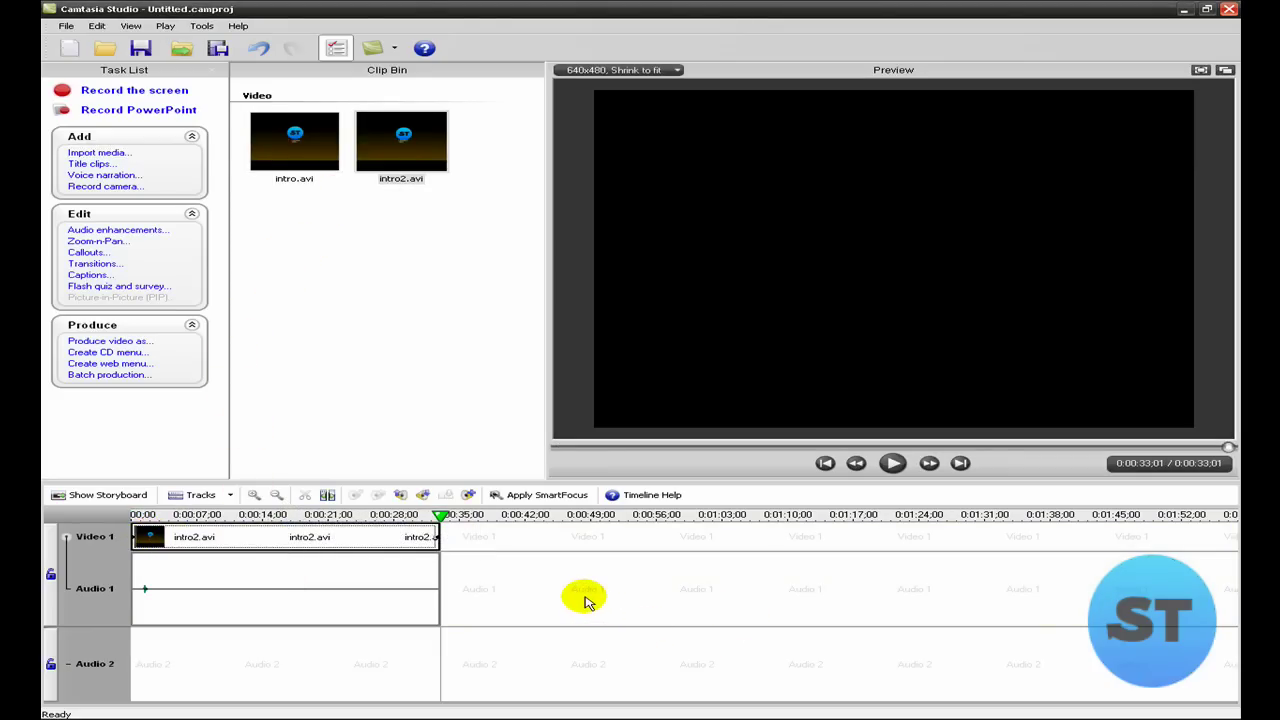